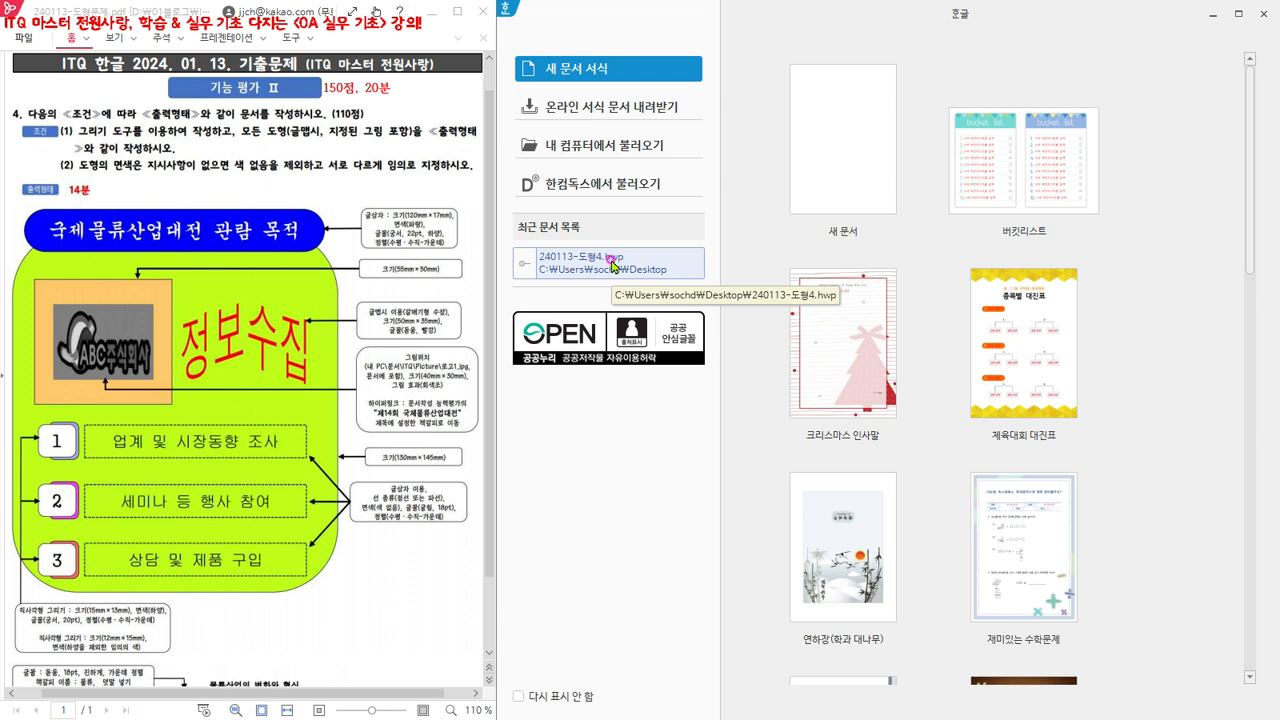
# - Open 240113-도형4.hwp from the desktop folder and go to the drawing under item 4
pyautogui.click(617, 149)
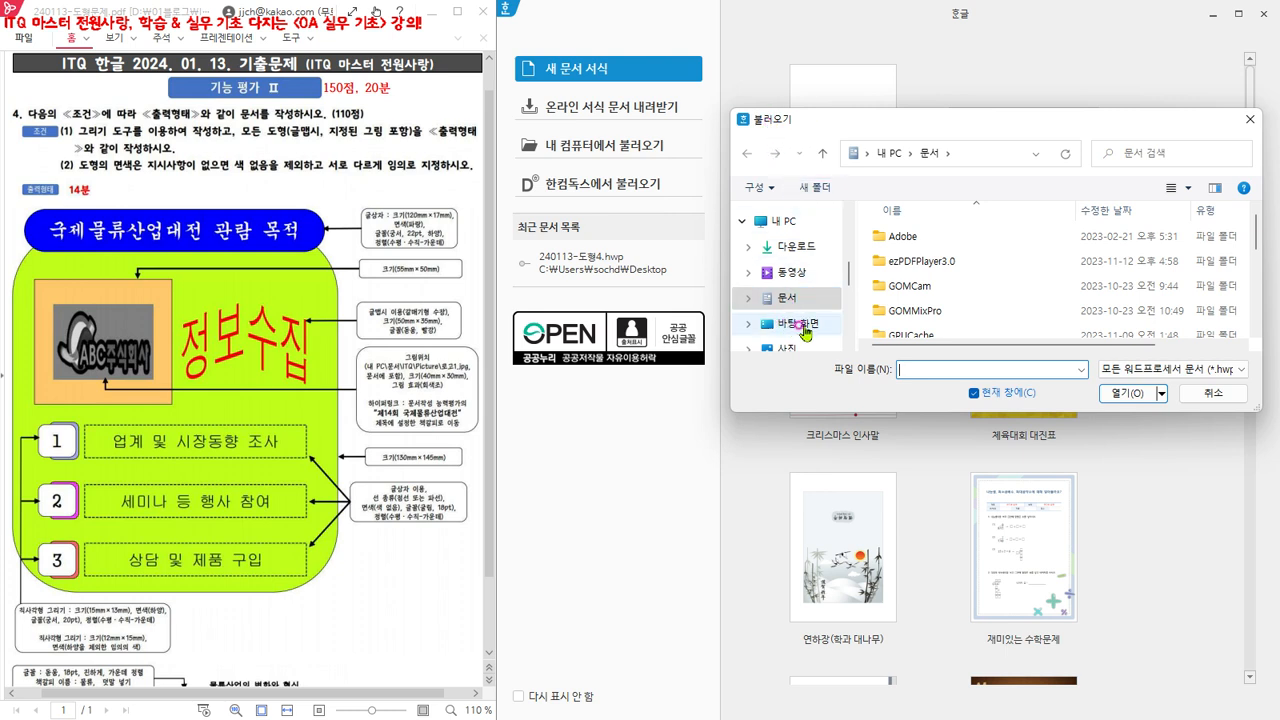
pyautogui.click(803, 325)
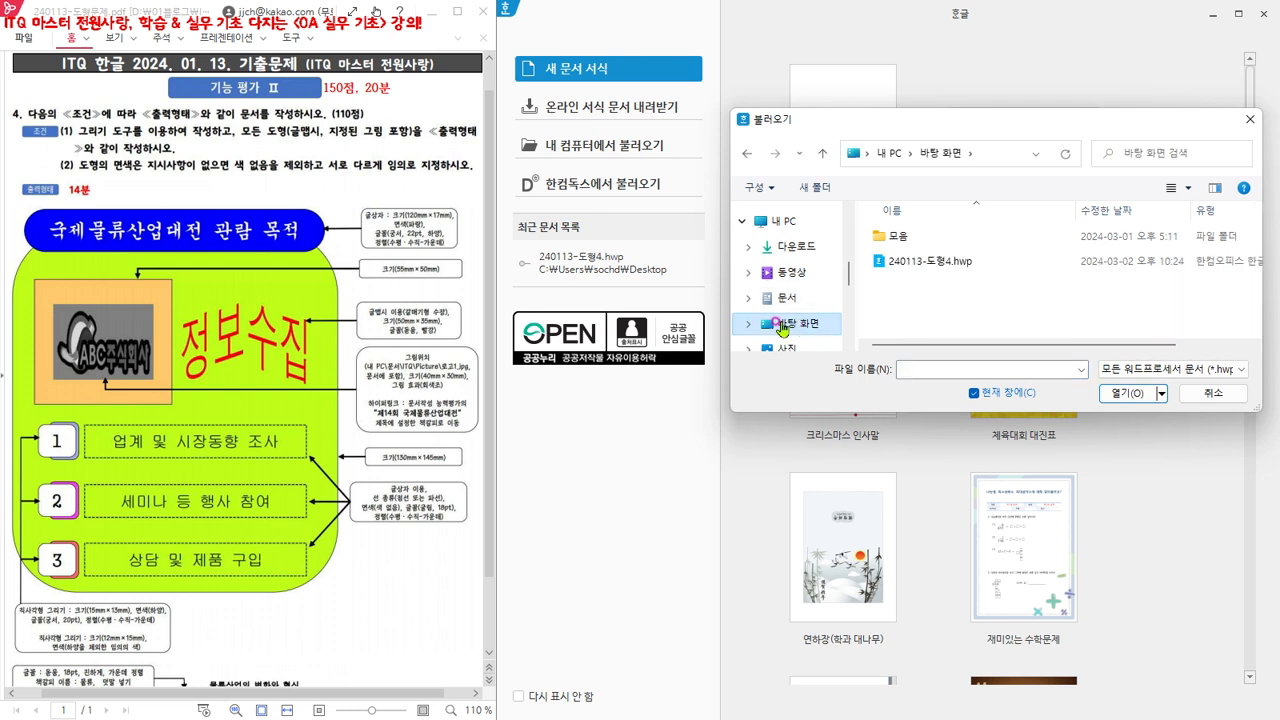
pyautogui.click(940, 263)
pyautogui.click(1133, 396)
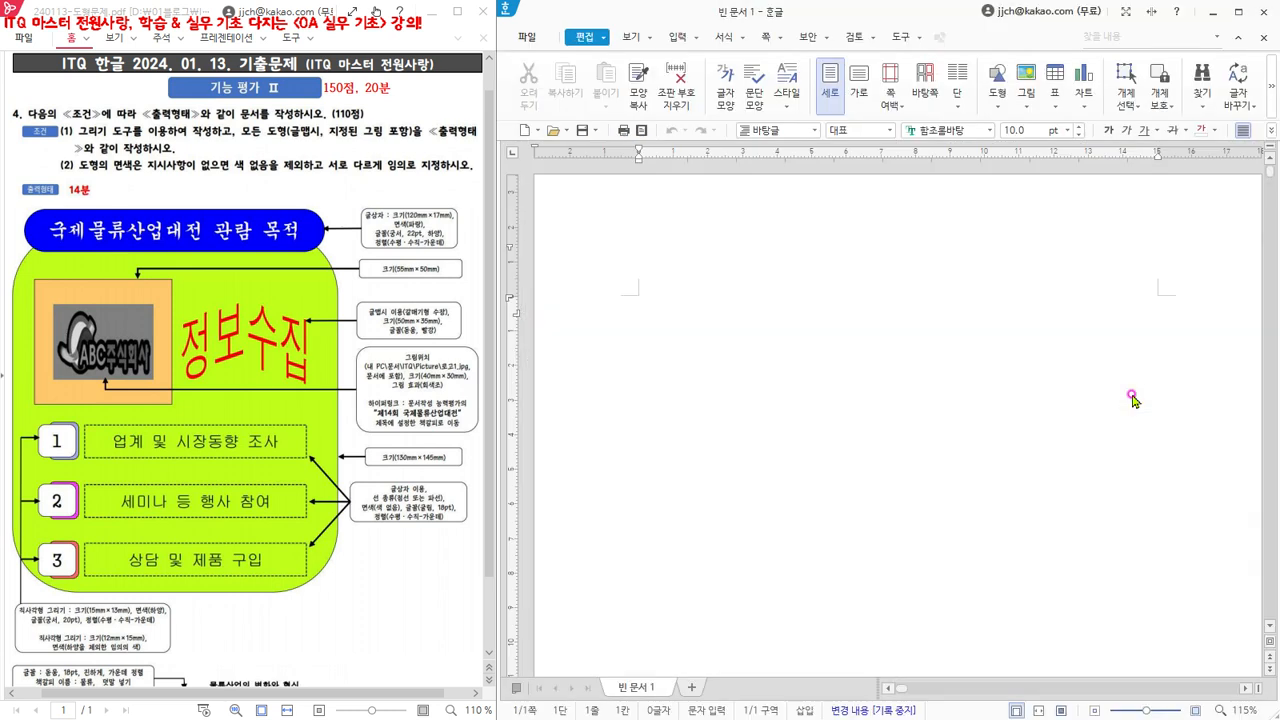
pyautogui.scroll(-5, 1132, 440)
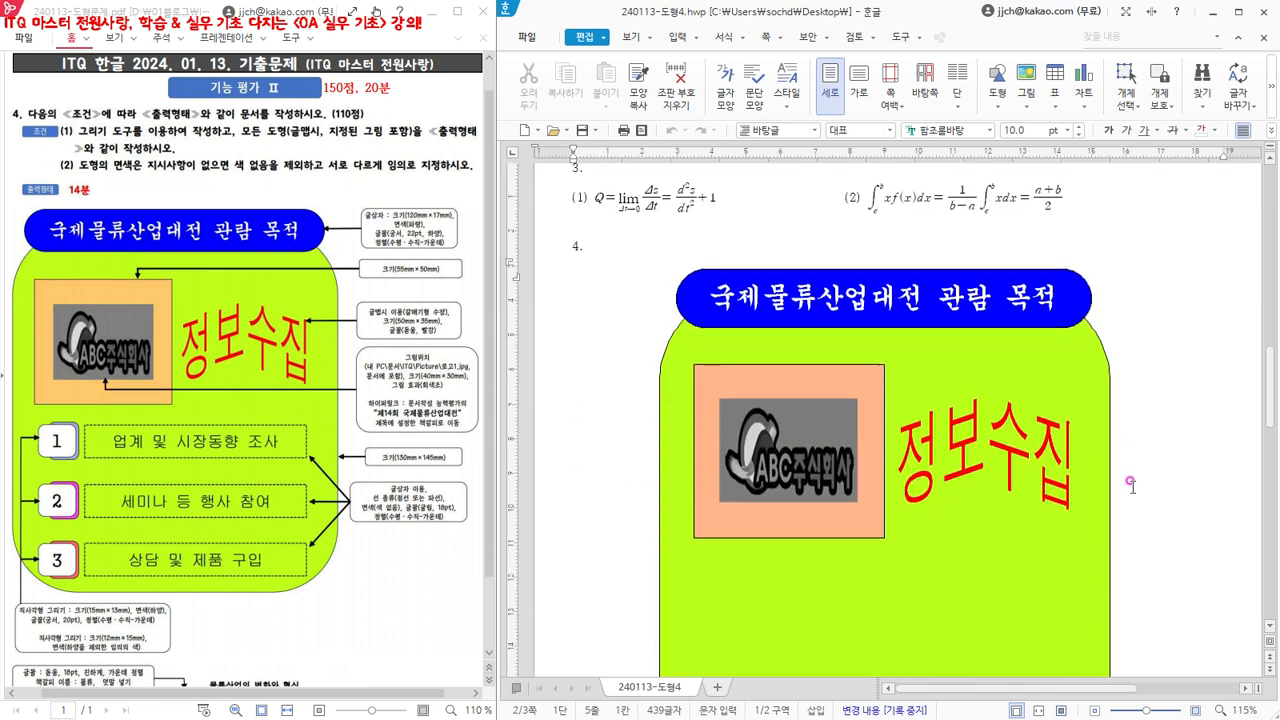
pyautogui.scroll(-2, 1132, 485)
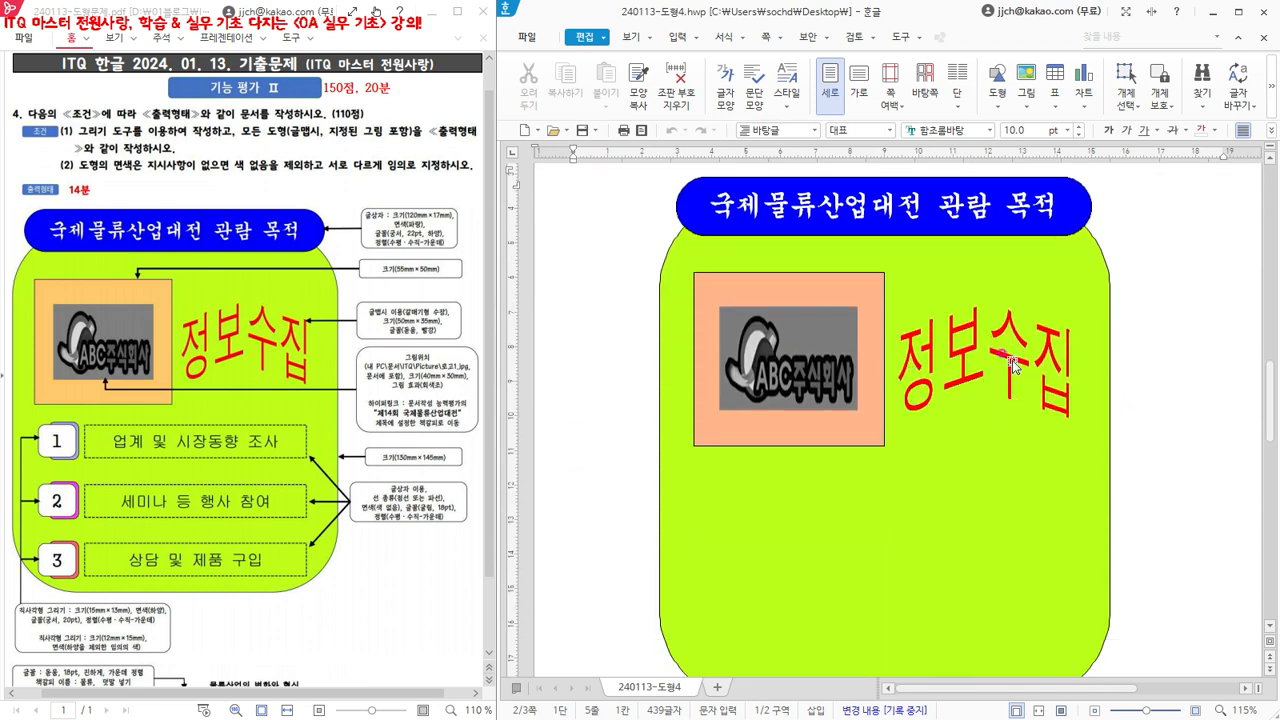
pyautogui.scroll(1, 586, 216)
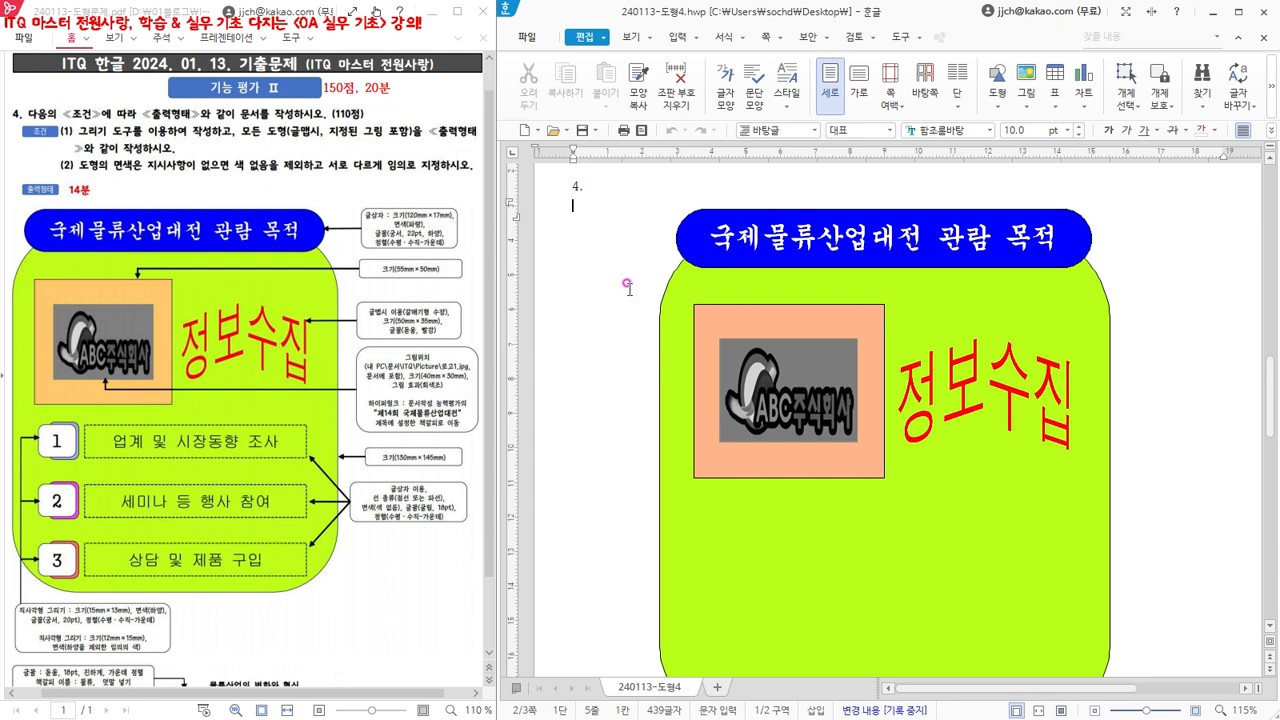
# - Draw a rectangle about 30 mm square on the green shape, just below the peach logo box
pyautogui.click(677, 38)
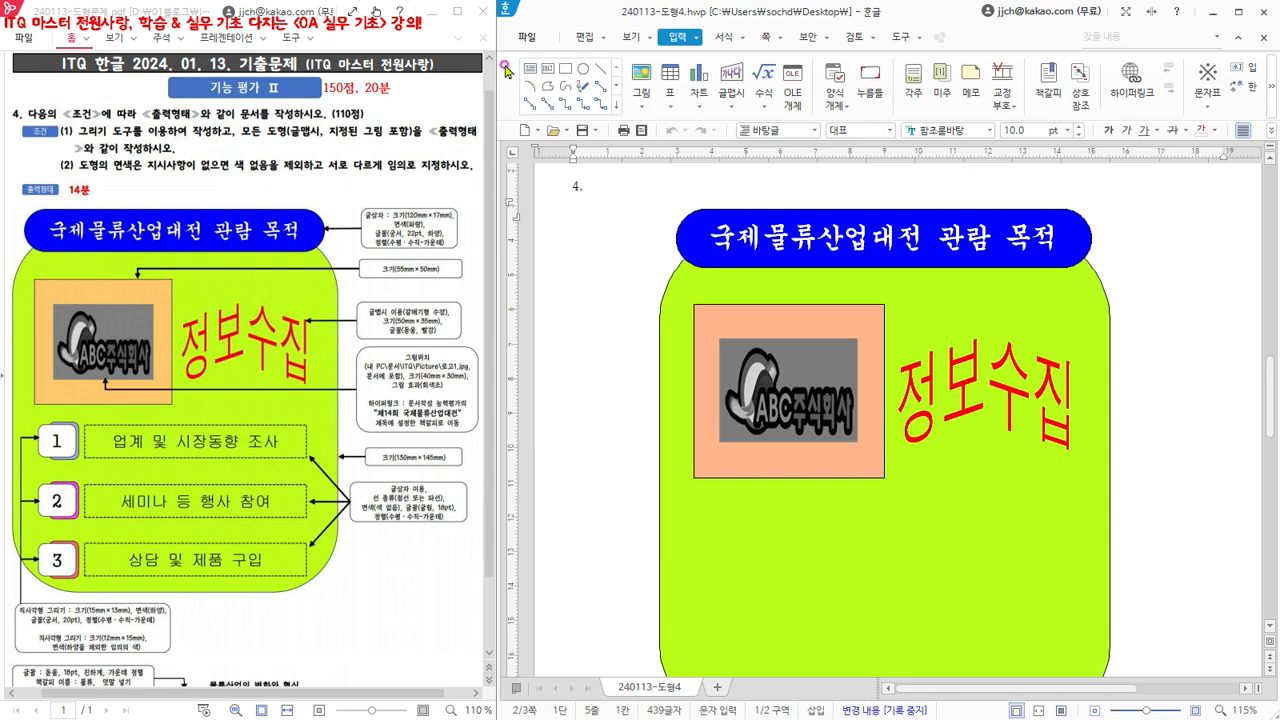
pyautogui.click(566, 72)
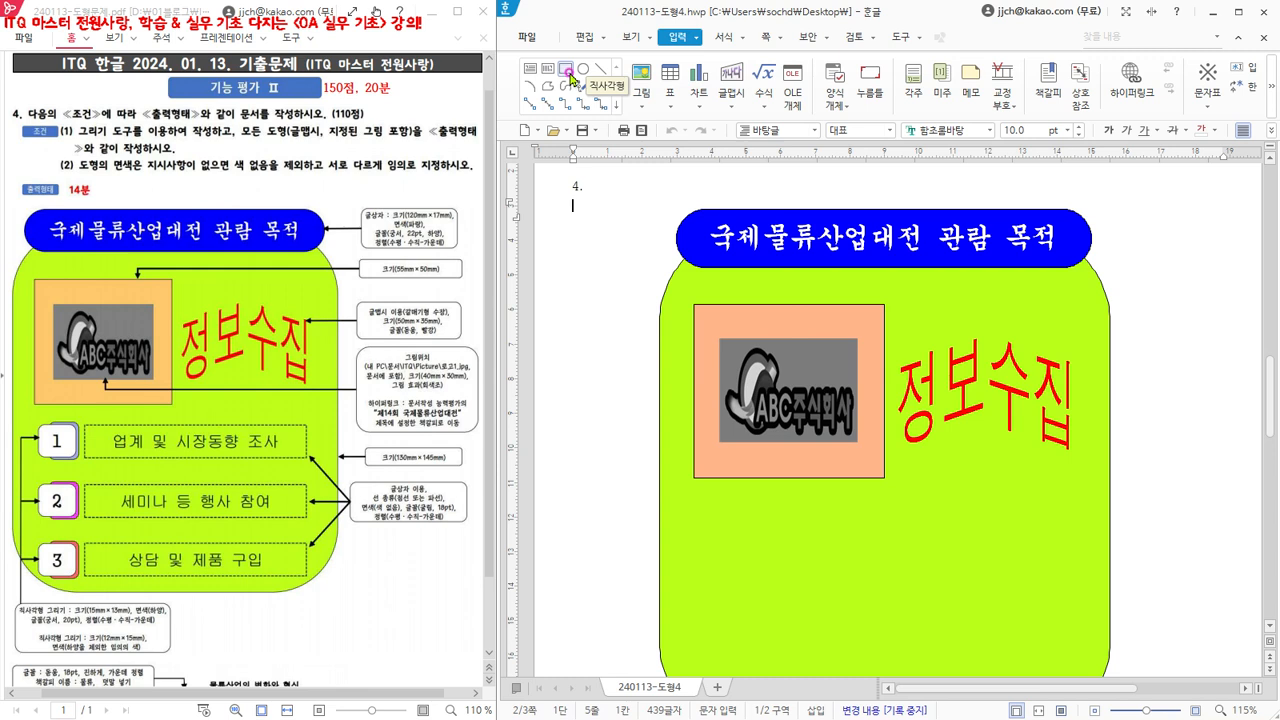
pyautogui.click(569, 73)
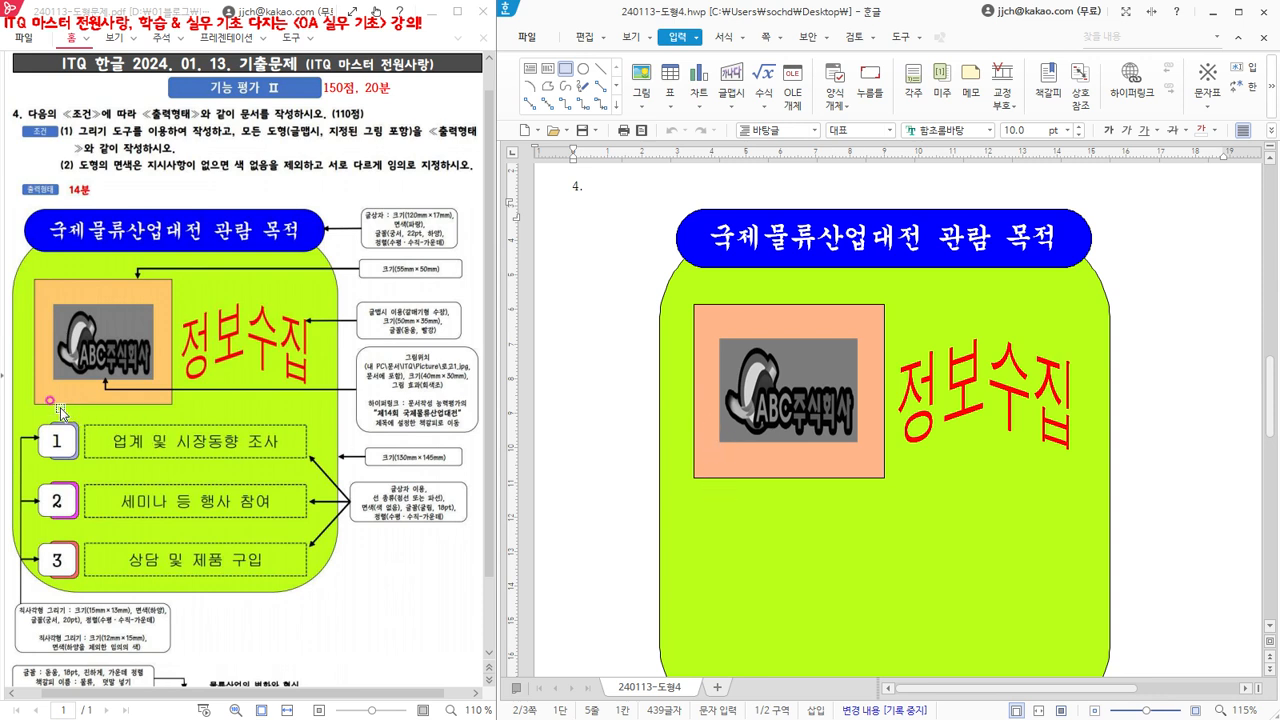
pyautogui.click(723, 501)
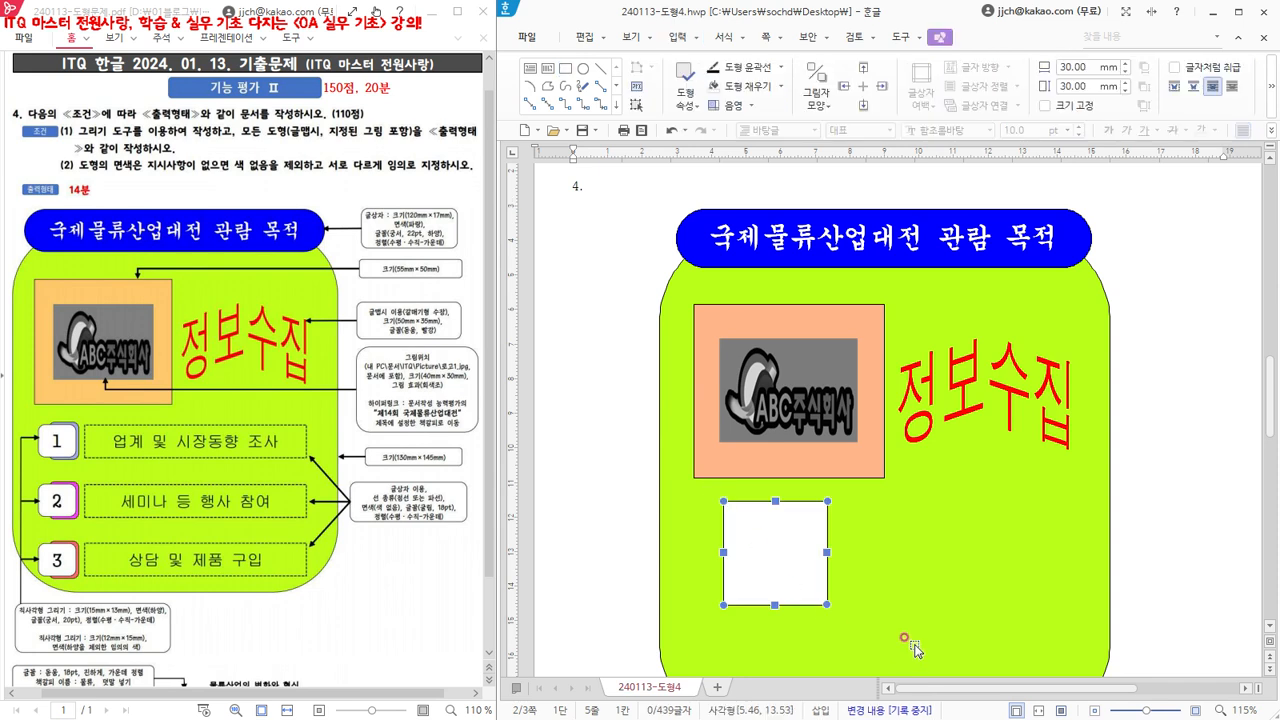
# - Set the new rectangle to 12 mm wide and 15 mm high, lock its size, and place it in front of the text
pyautogui.doubleClick(786, 556)
pyautogui.moveTo(806, 119); pyautogui.dragTo(940, 133)
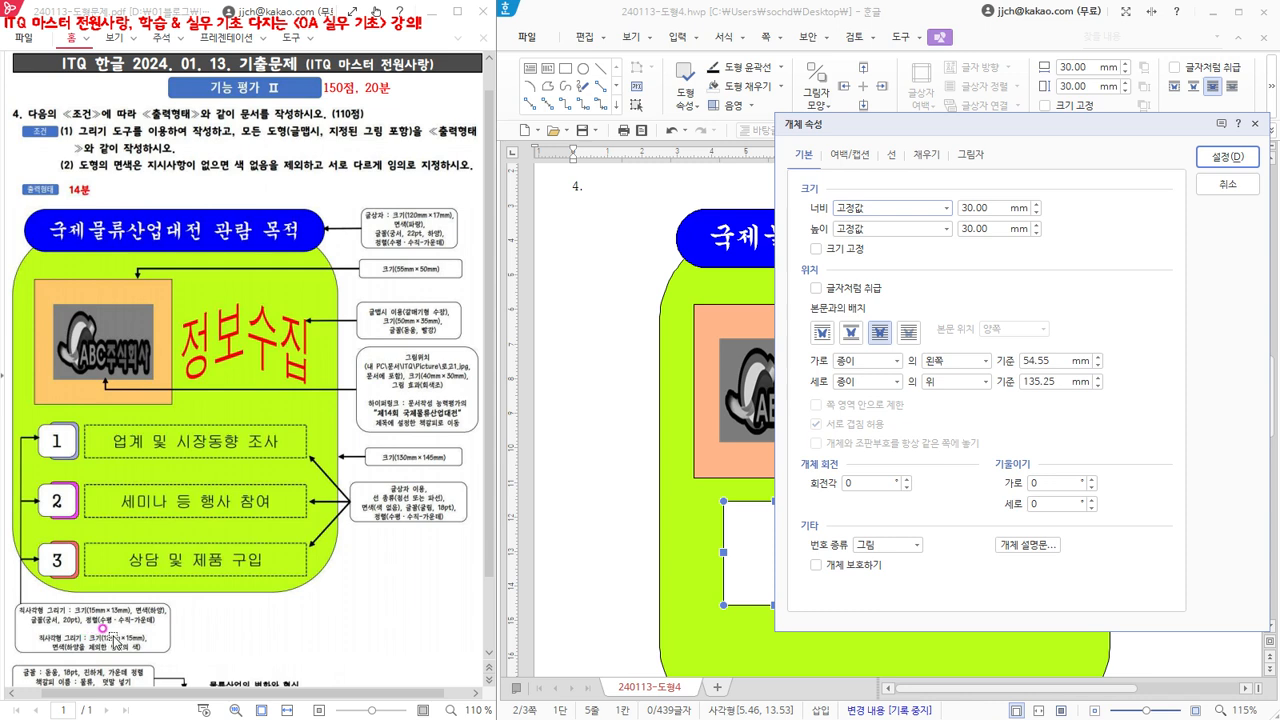
pyautogui.doubleClick(1002, 210)
pyautogui.write('12')
pyautogui.doubleClick(995, 228)
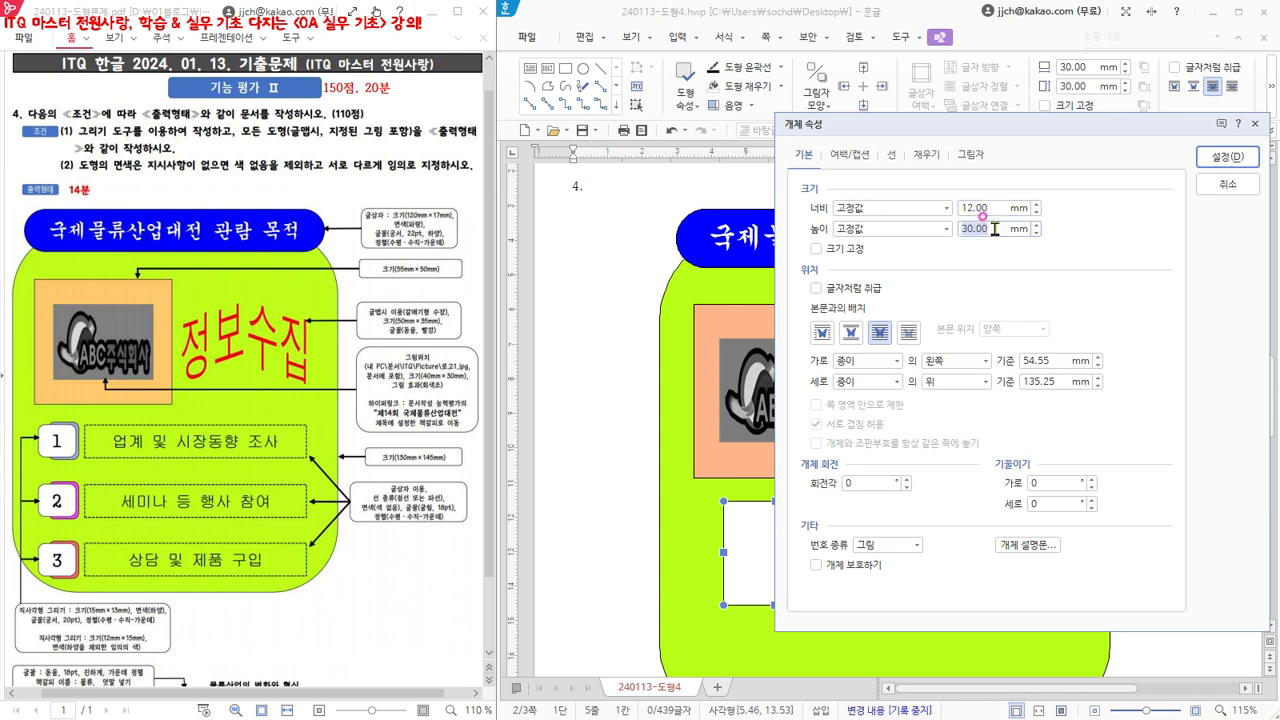
pyautogui.click(818, 249)
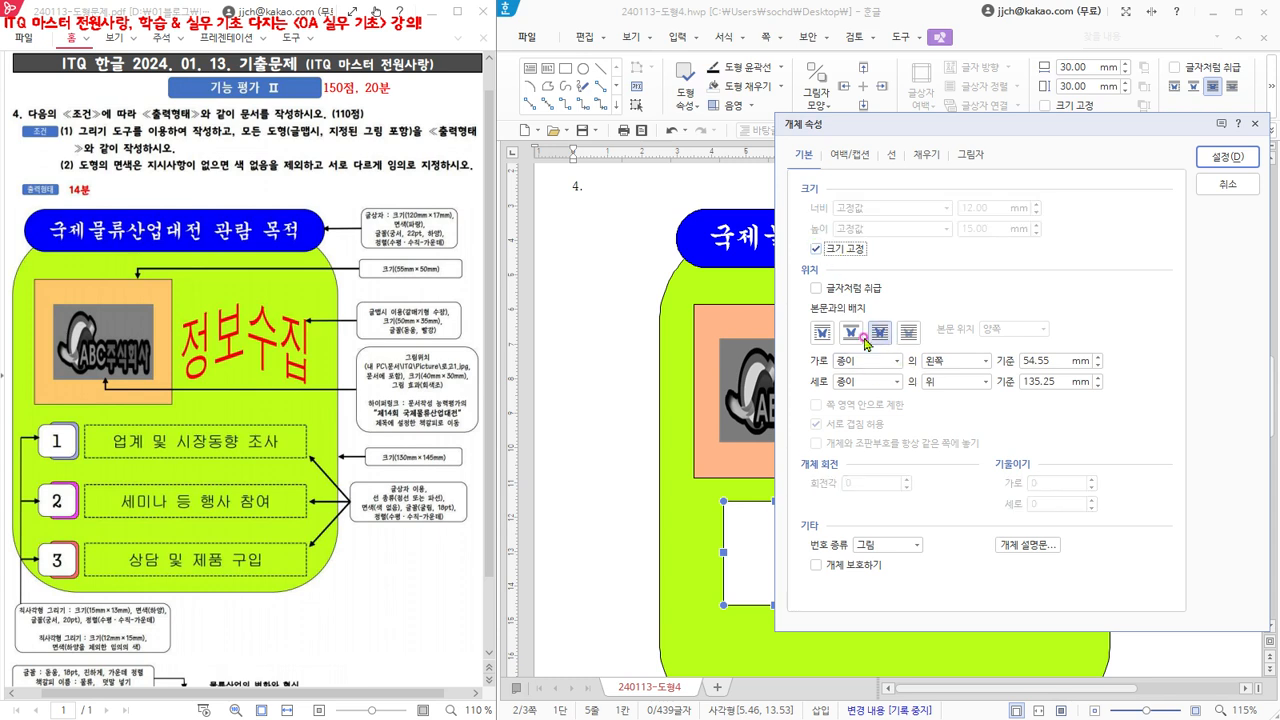
pyautogui.click(879, 340)
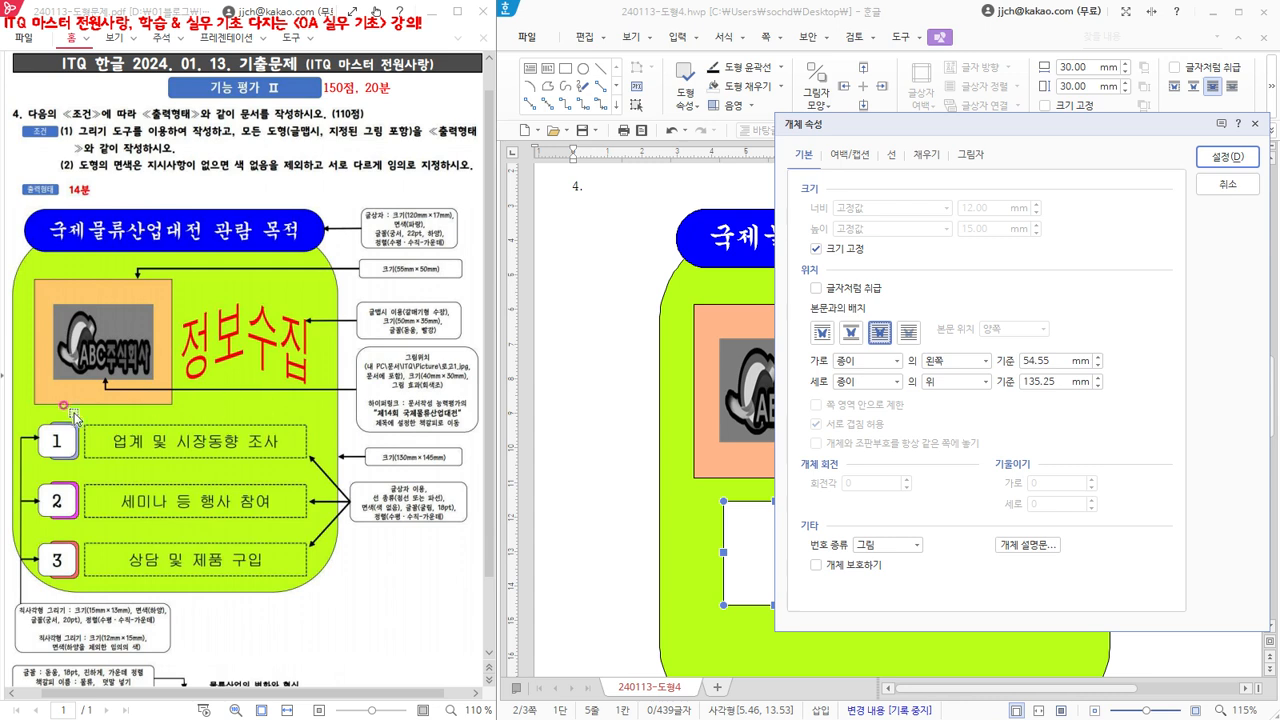
# - Give the 12 × 15 mm rectangle rounded corners (둥근 모양) and a light blue fill, and deselect it
pyautogui.click(894, 155)
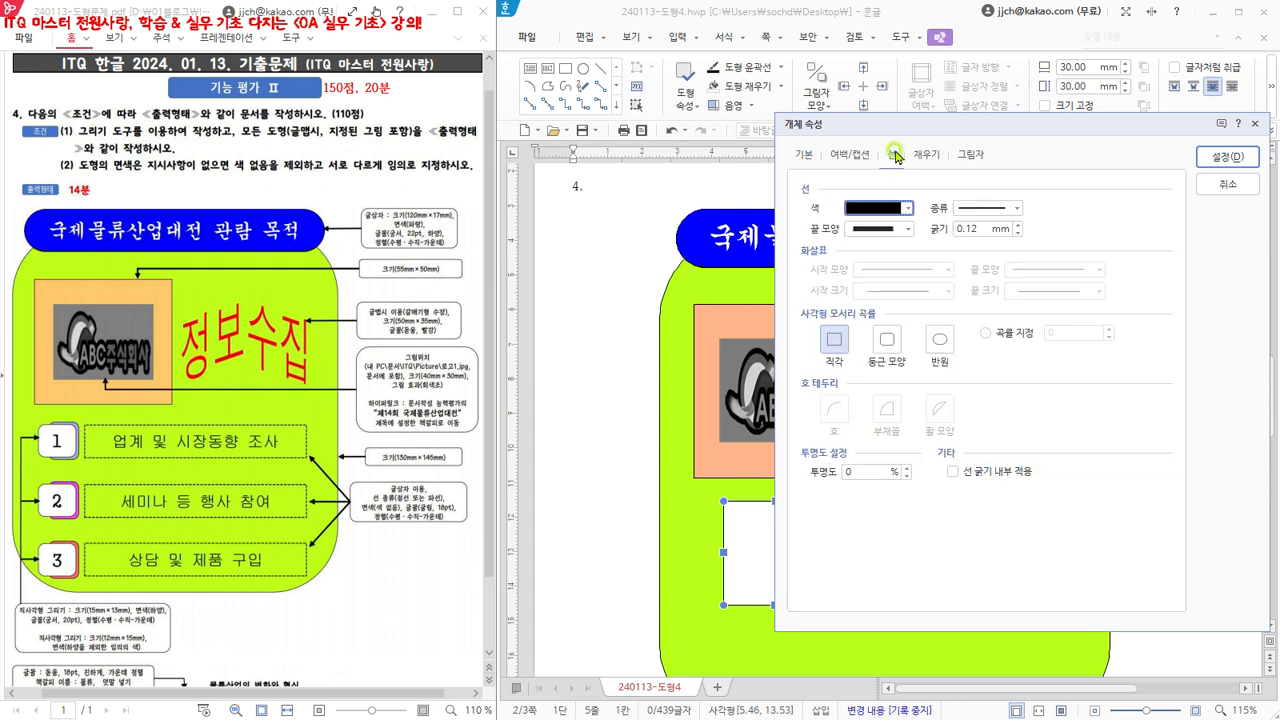
pyautogui.click(884, 343)
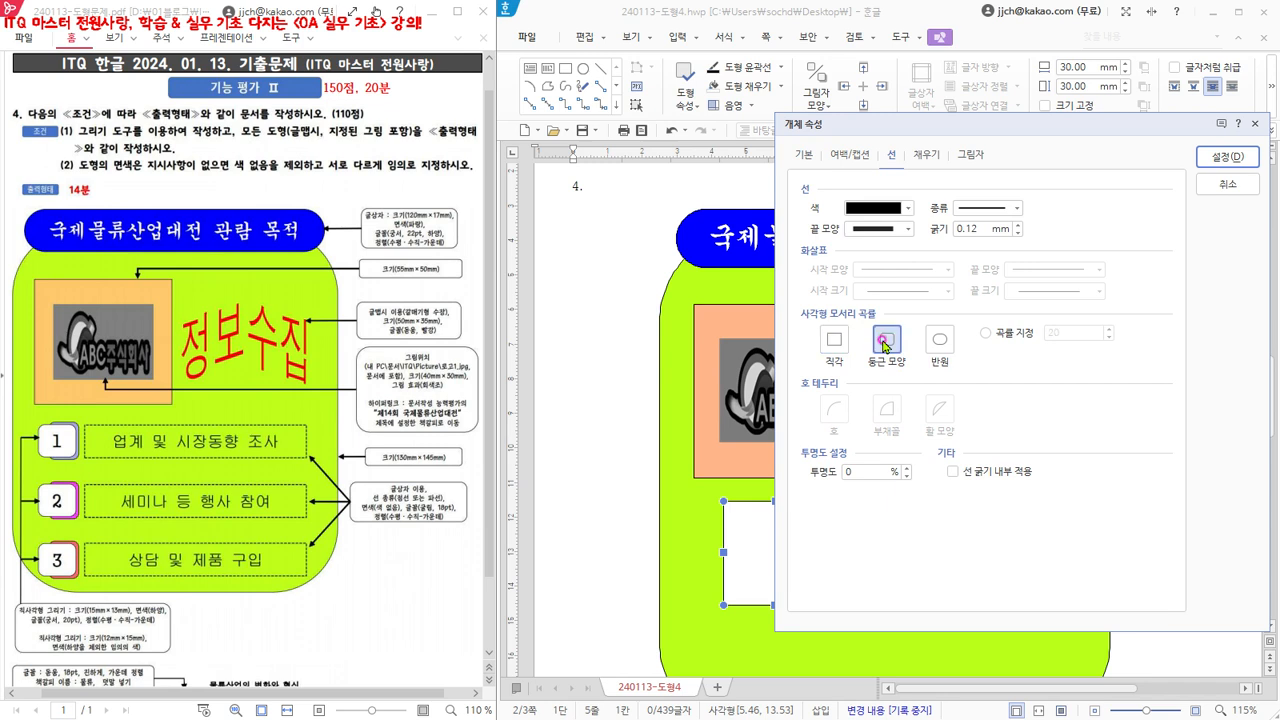
pyautogui.click(927, 155)
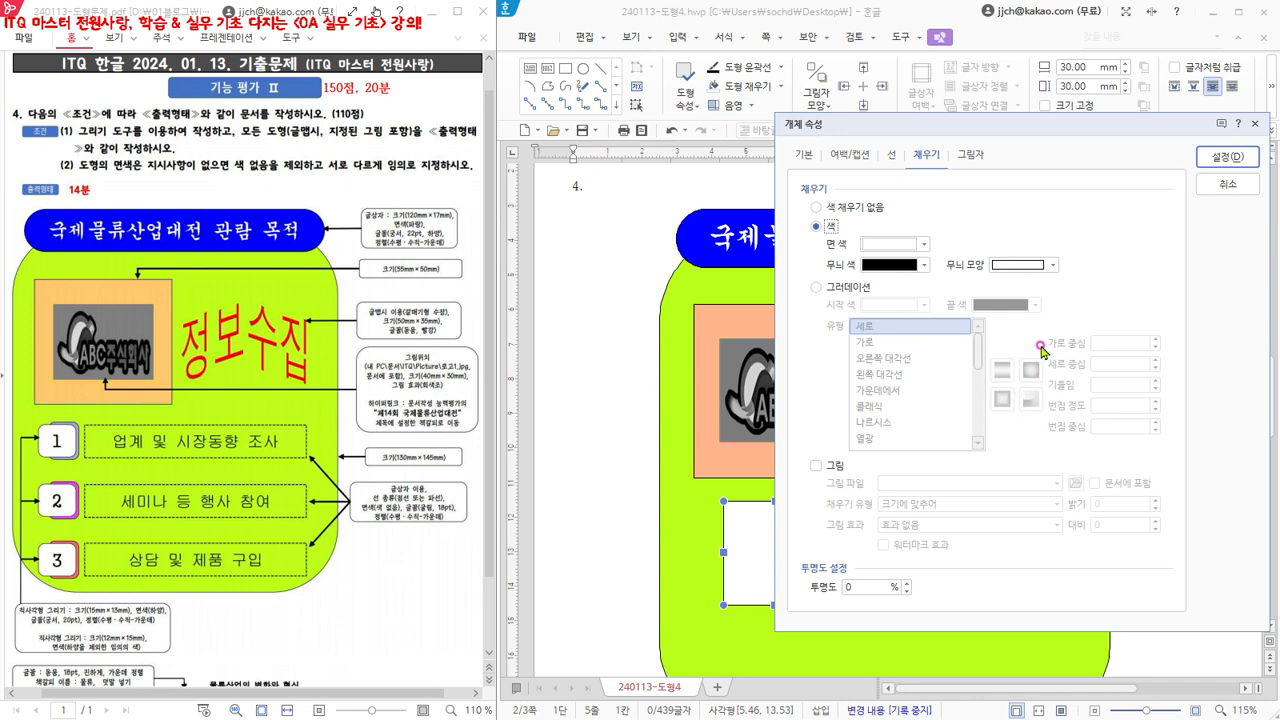
pyautogui.click(895, 244)
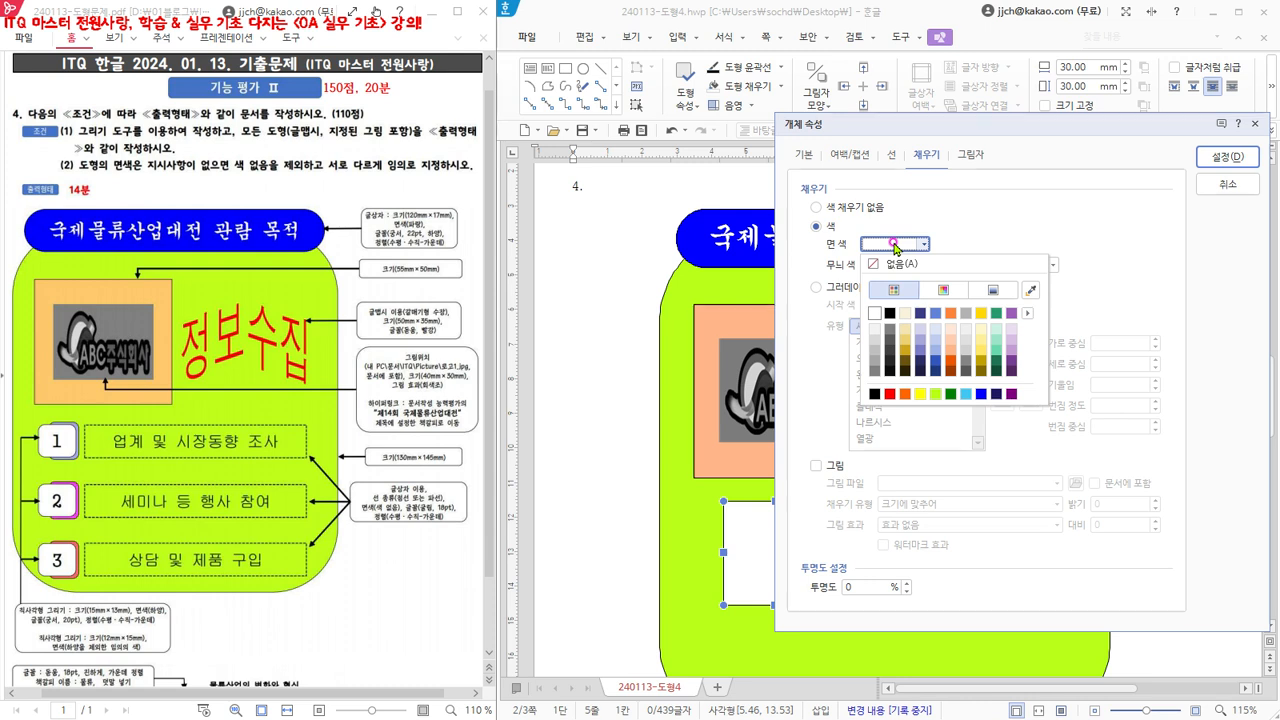
pyautogui.click(937, 340)
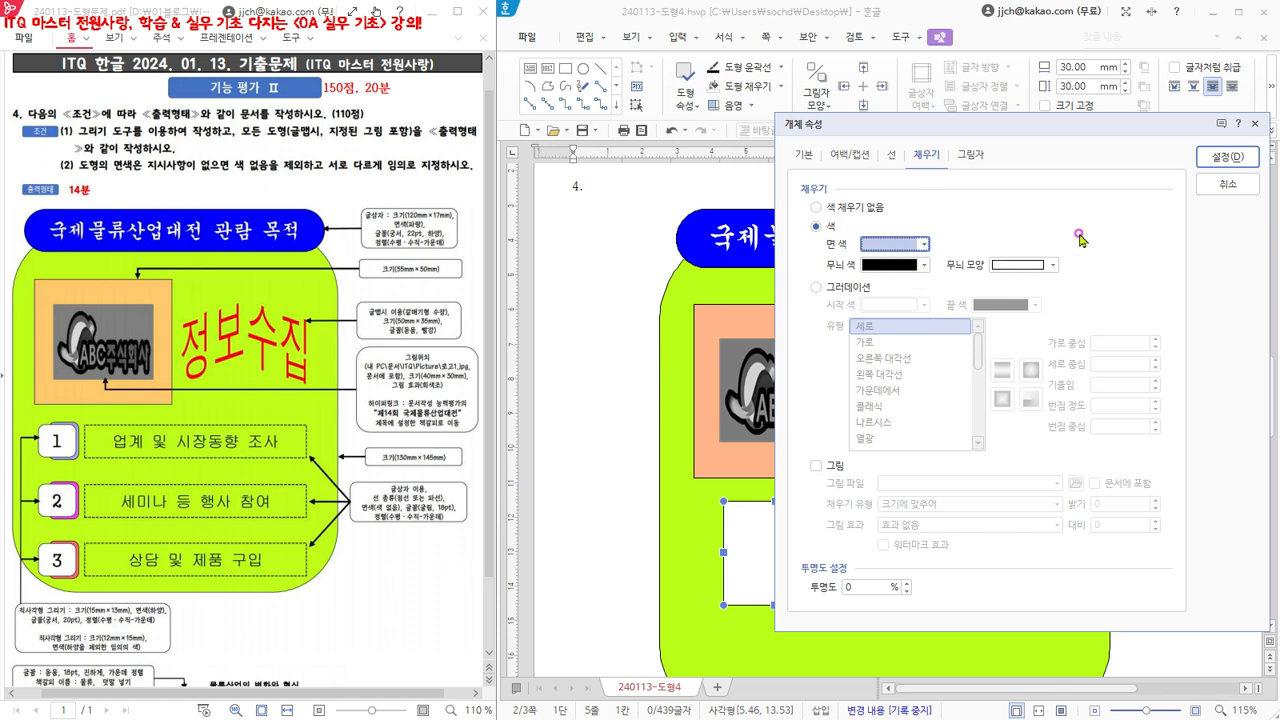
pyautogui.click(1224, 158)
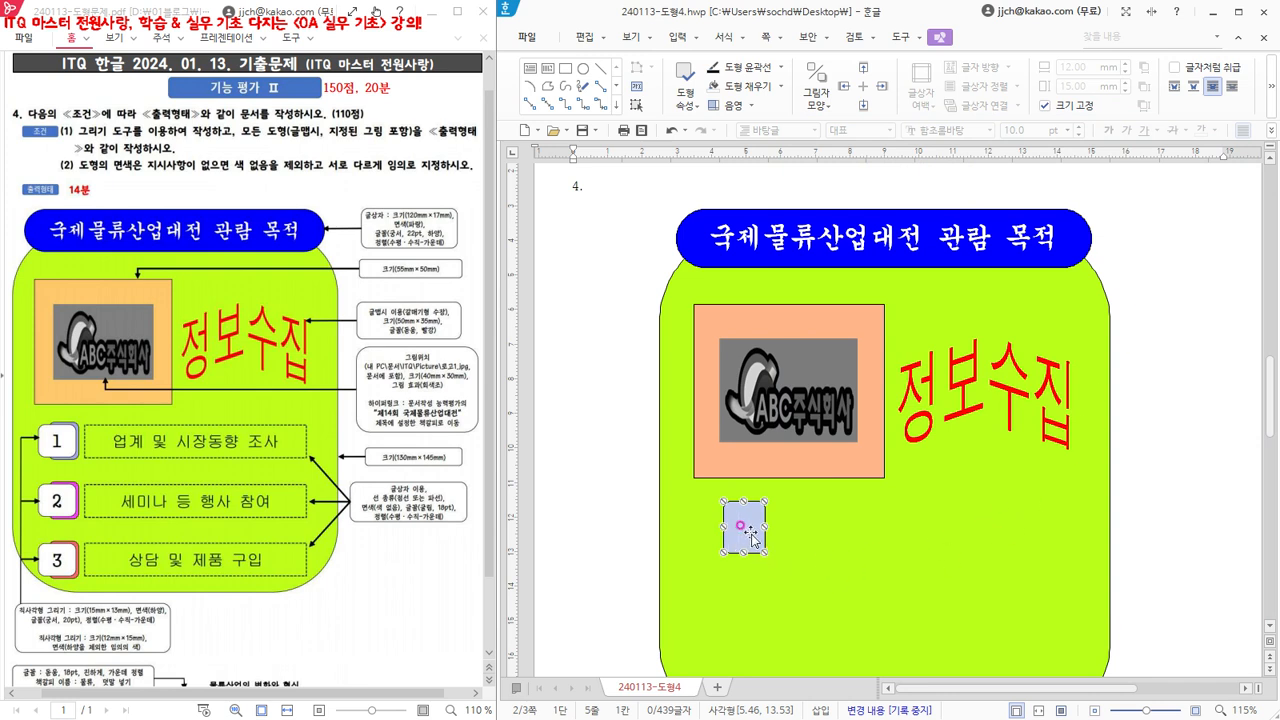
pyautogui.click(572, 217)
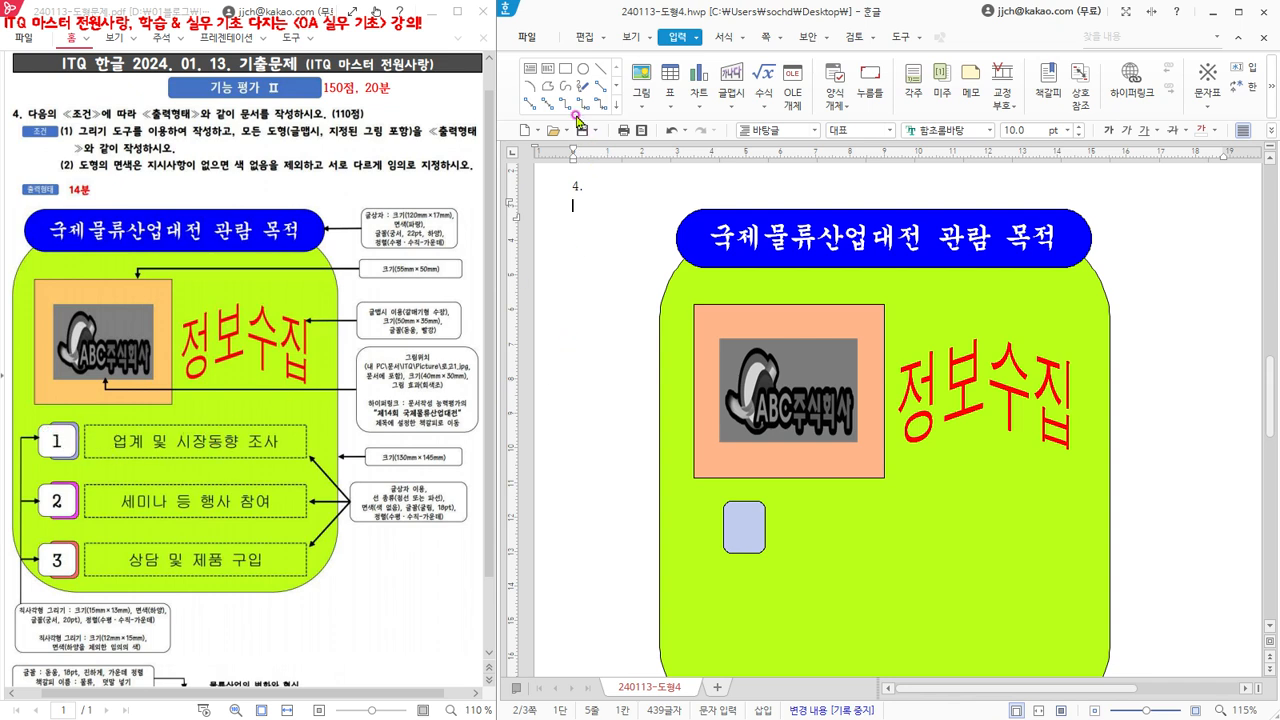
# - Draw a second rectangle over the light blue one and set it to 15 mm wide and 13 mm high with its size locked
pyautogui.click(566, 69)
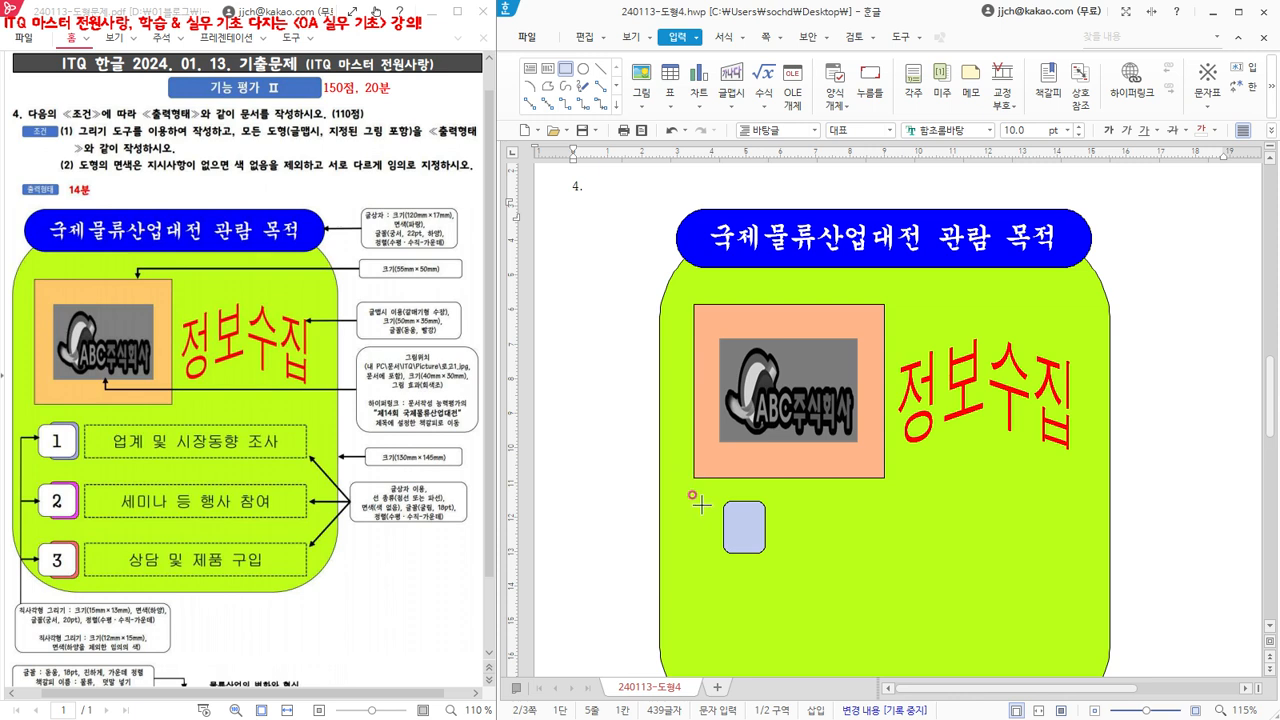
pyautogui.moveTo(701, 505); pyautogui.dragTo(806, 608)
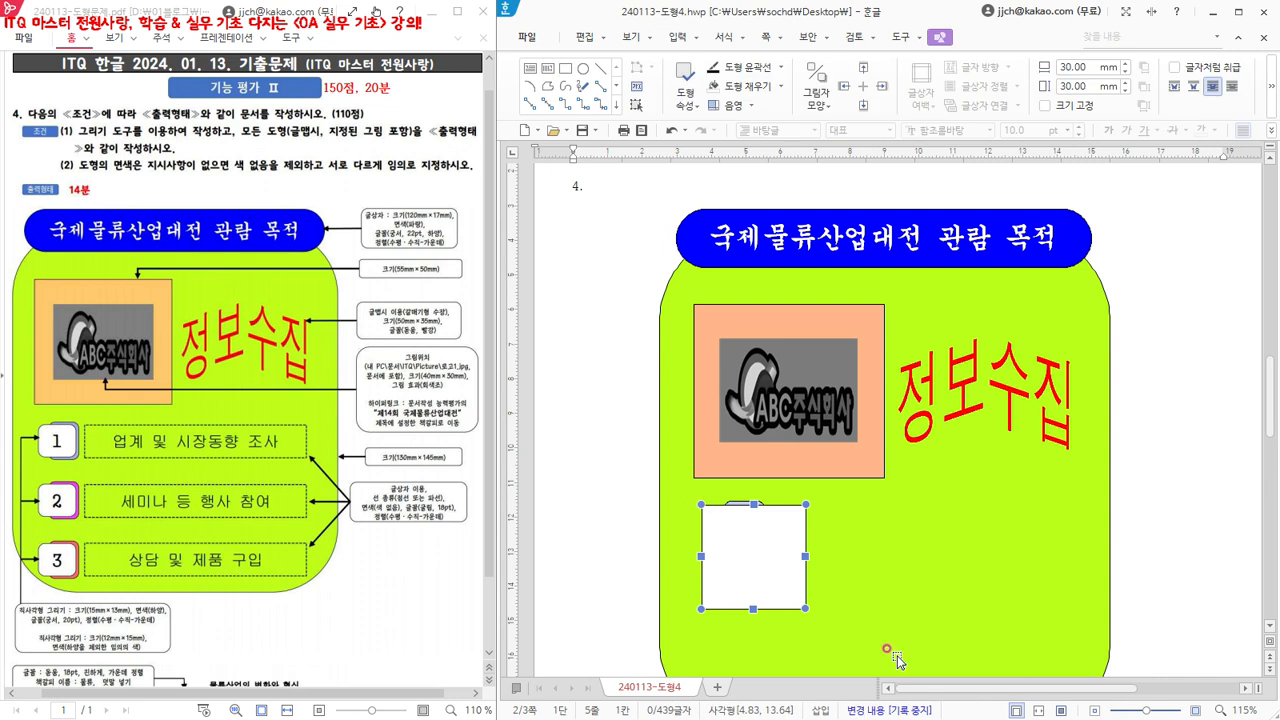
pyautogui.doubleClick(764, 563)
pyautogui.moveTo(870, 113); pyautogui.dragTo(1006, 143)
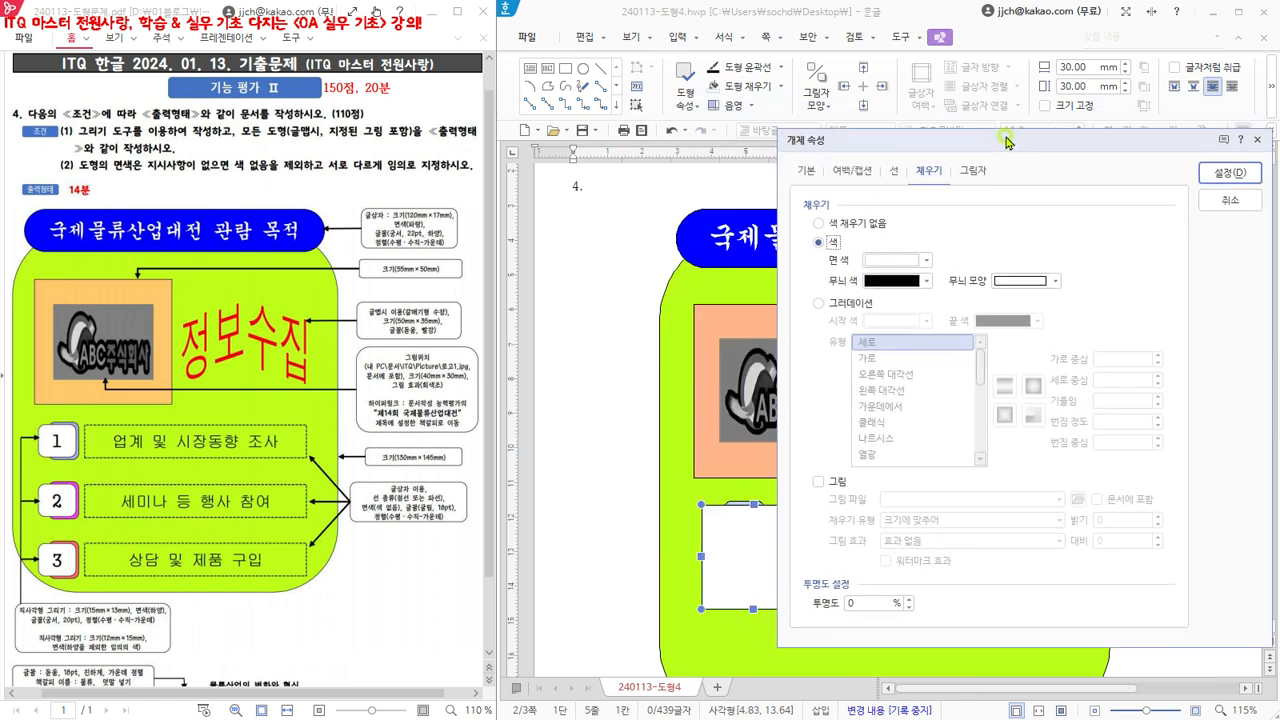
pyautogui.click(805, 171)
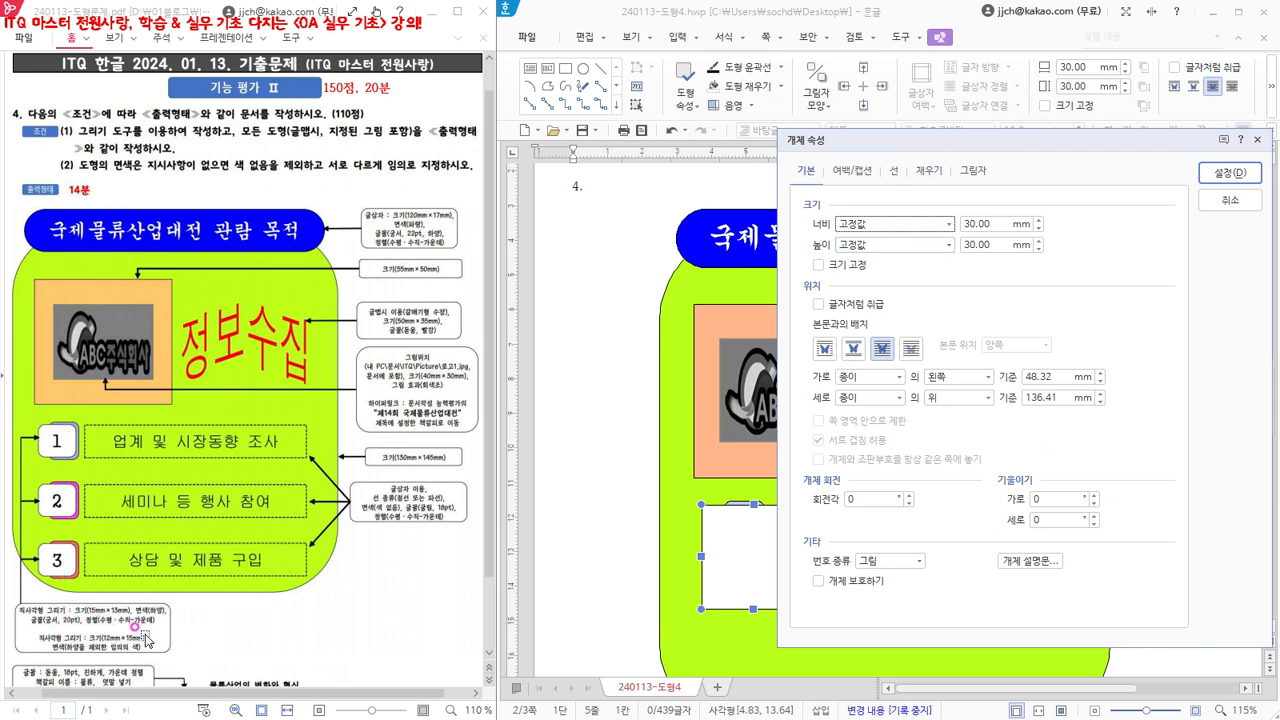
pyautogui.click(1004, 224)
pyautogui.write('1')
pyautogui.press('Tab')
pyautogui.write('13')
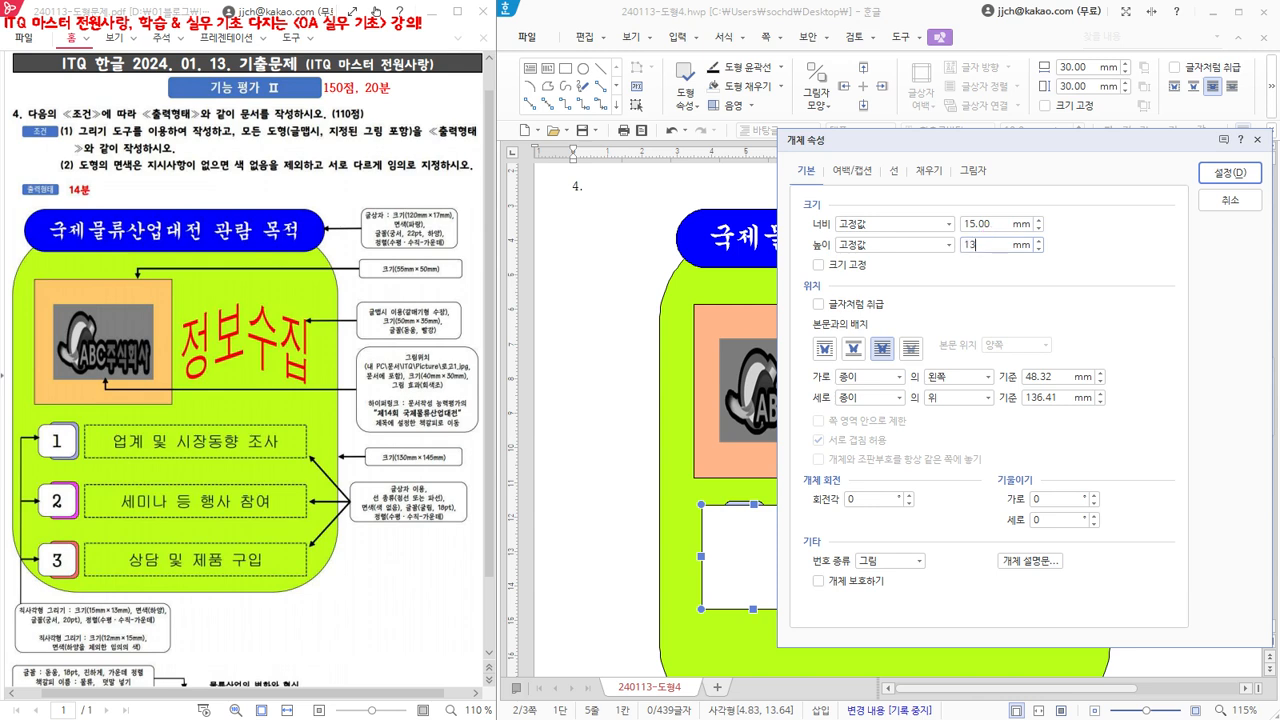
pyautogui.click(820, 265)
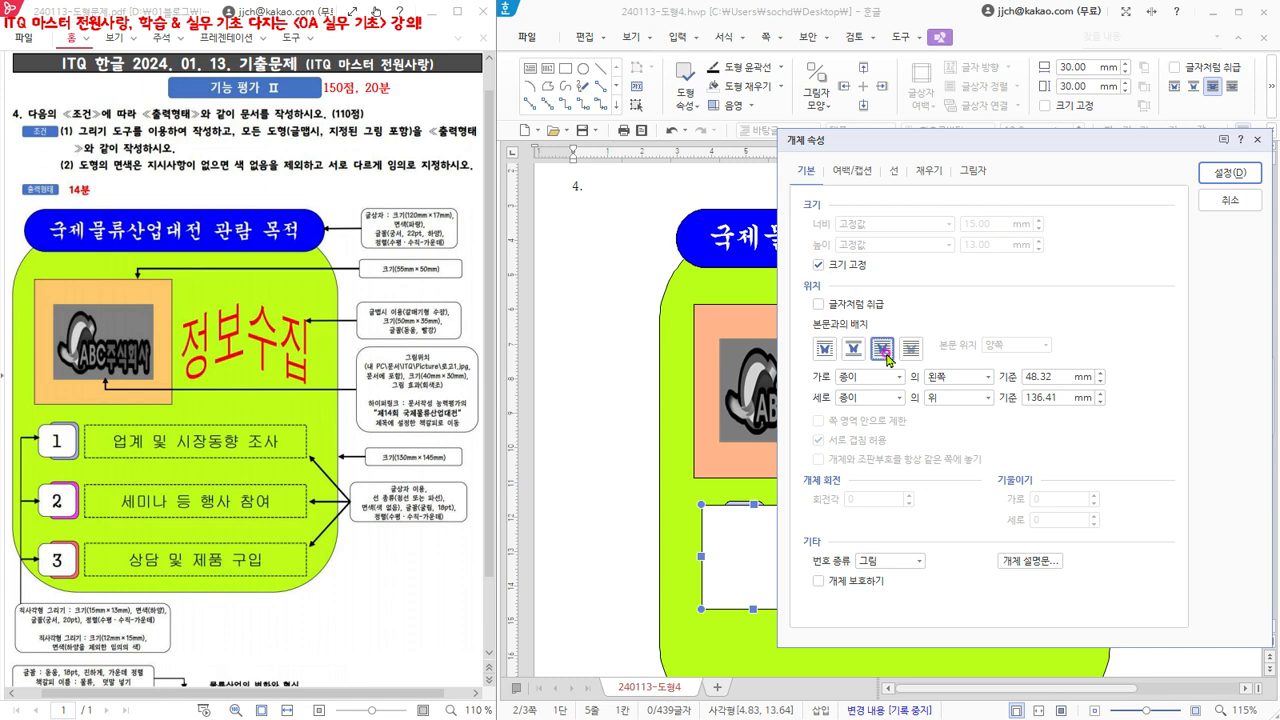
# - Give the second rectangle rounded corners (둥근 모양) and a white fill
pyautogui.click(894, 172)
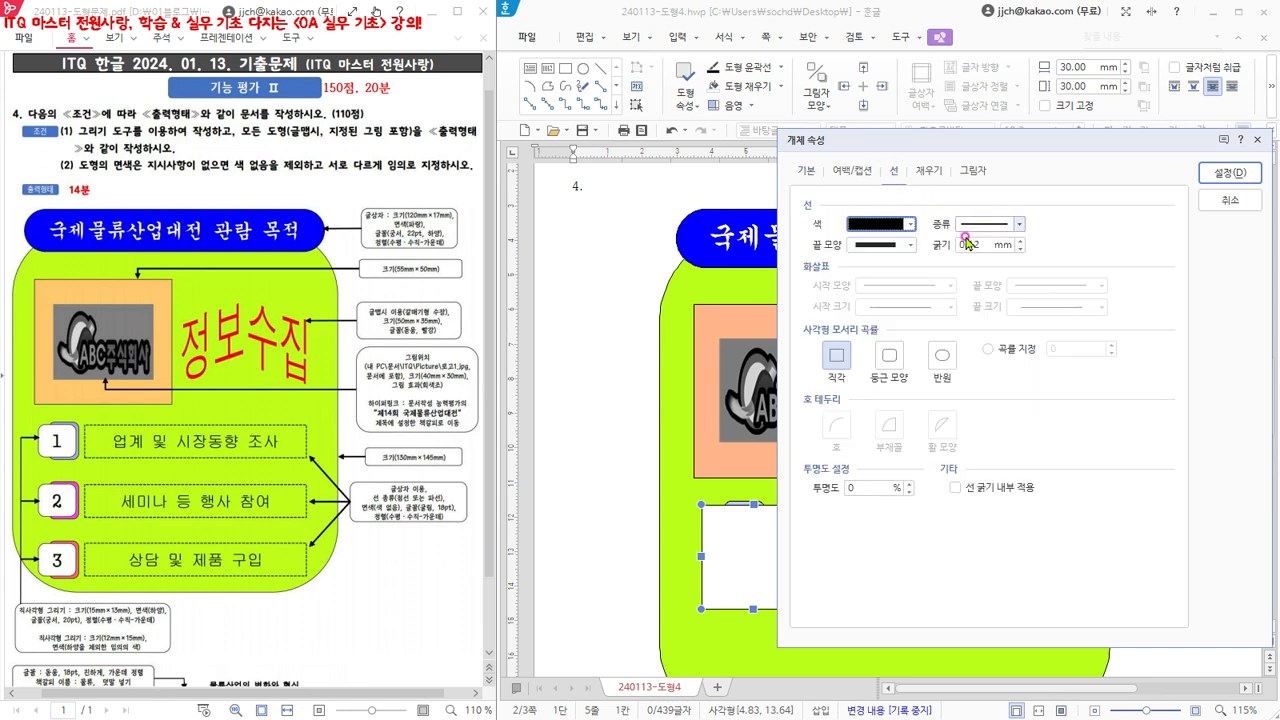
pyautogui.click(889, 356)
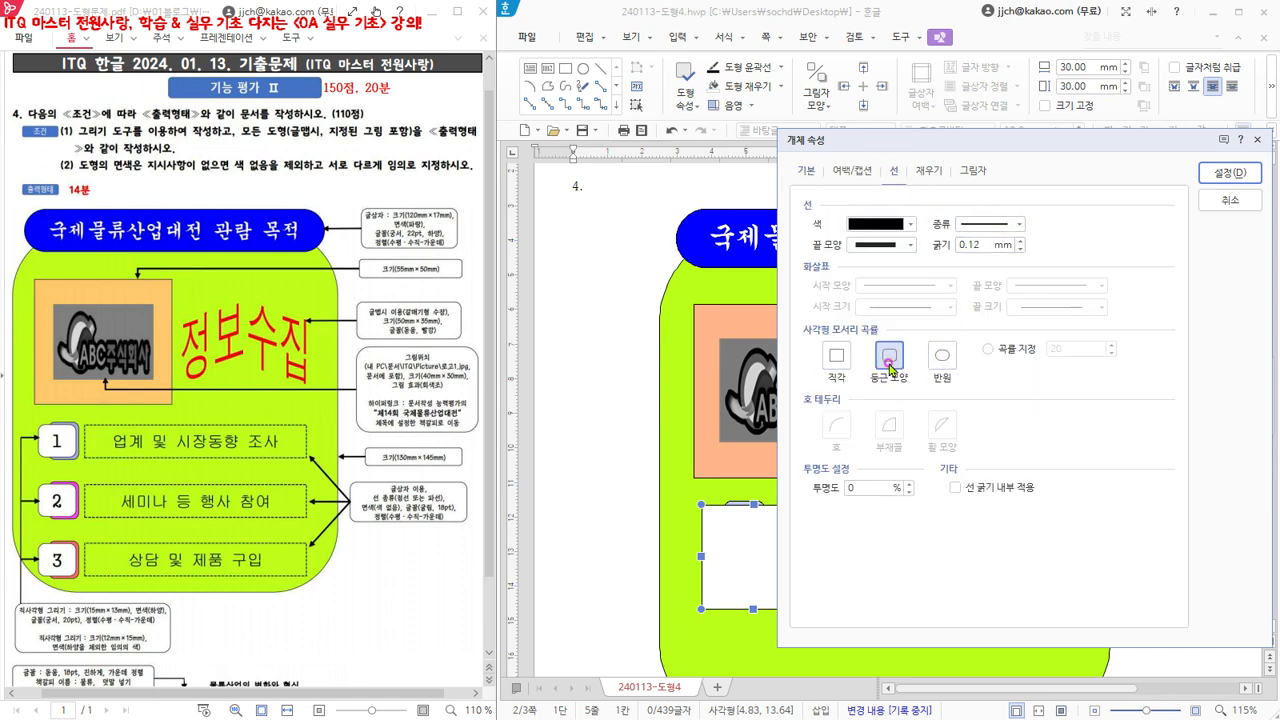
pyautogui.click(928, 172)
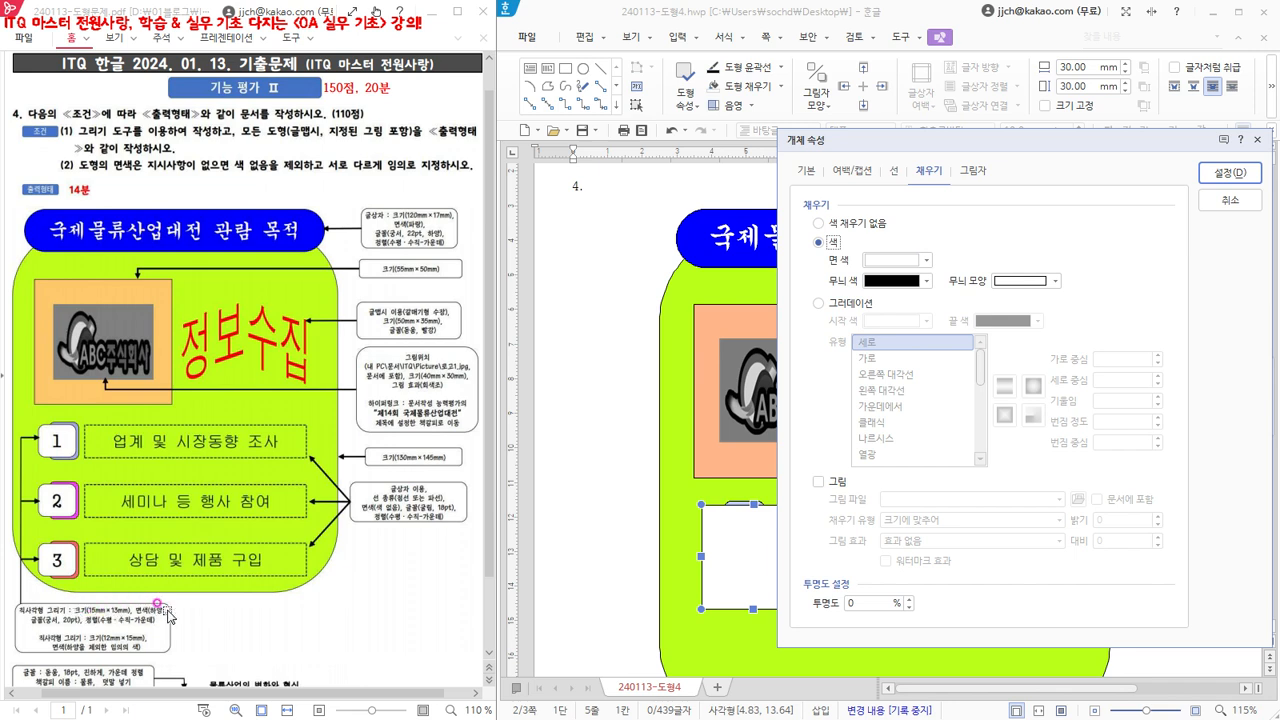
pyautogui.click(893, 262)
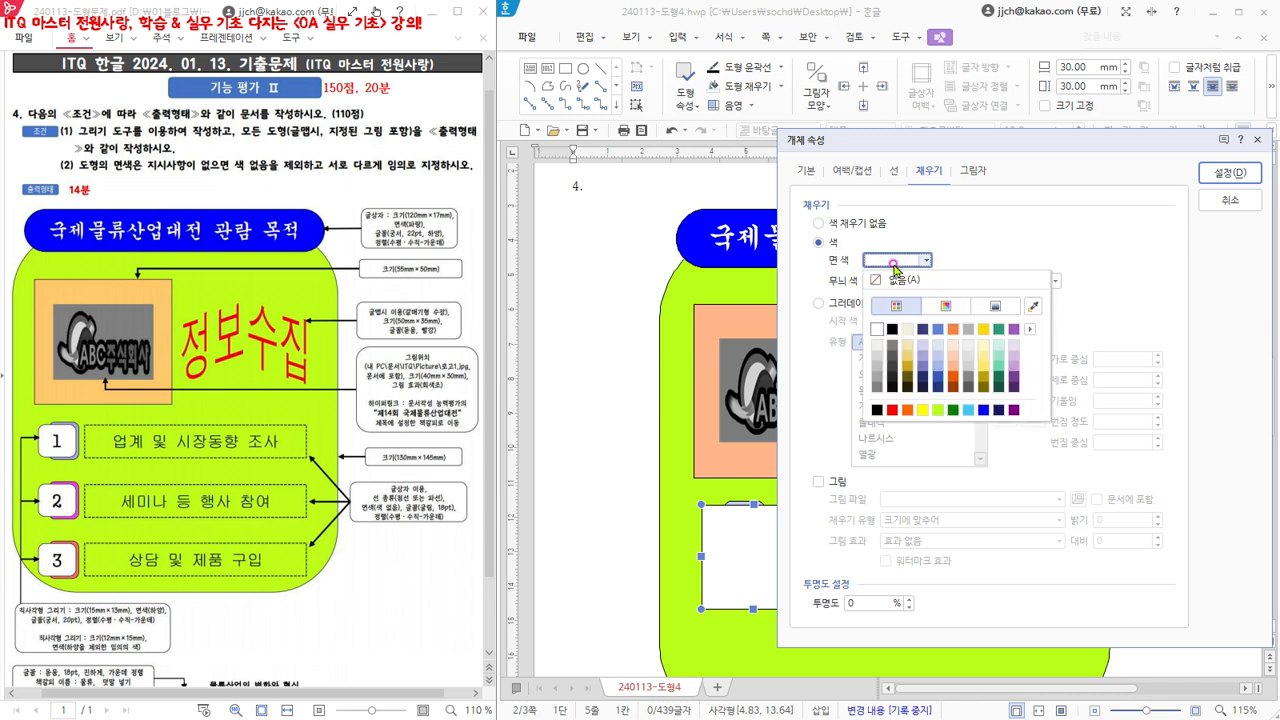
pyautogui.click(876, 329)
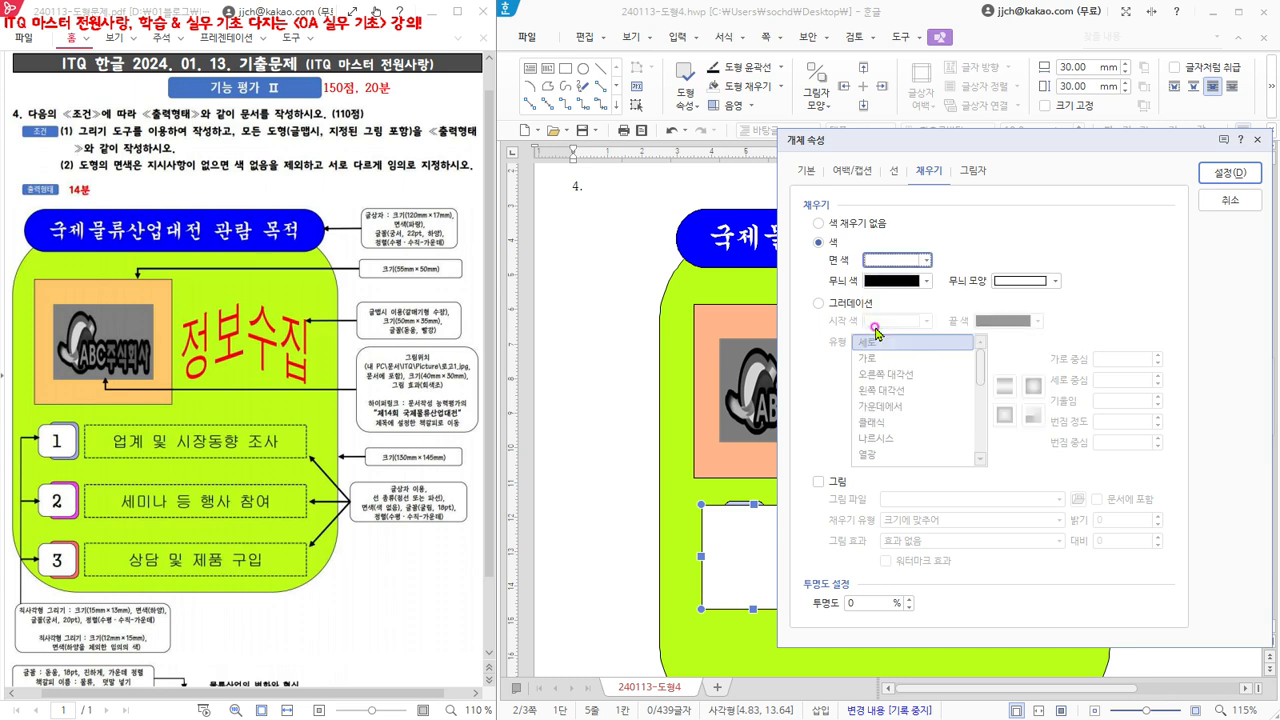
pyautogui.click(1229, 173)
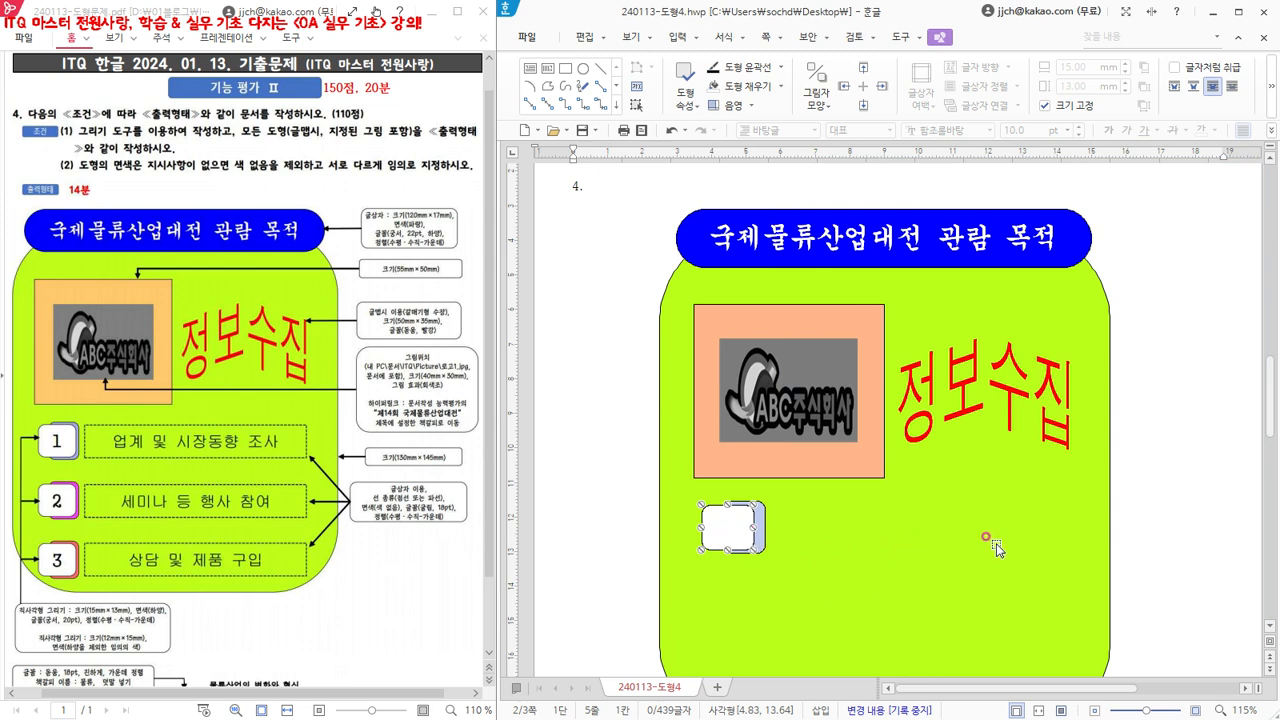
# - Nudge the white rectangle slightly right so it covers more of the light blue one, and deselect it
pyautogui.press('Right')
pyautogui.press('Right')
pyautogui.press('Right')
pyautogui.press('Right')
pyautogui.press('Right')
pyautogui.press('Right')
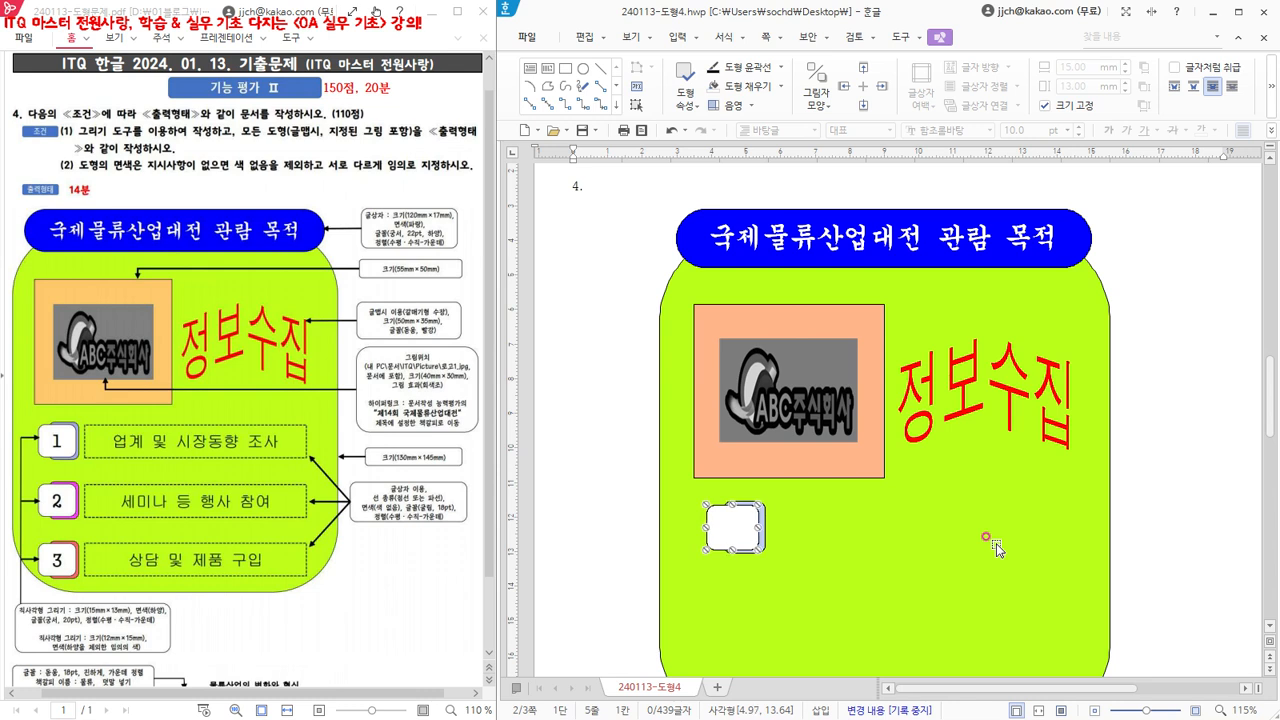
pyautogui.press('Right')
pyautogui.click(577, 261)
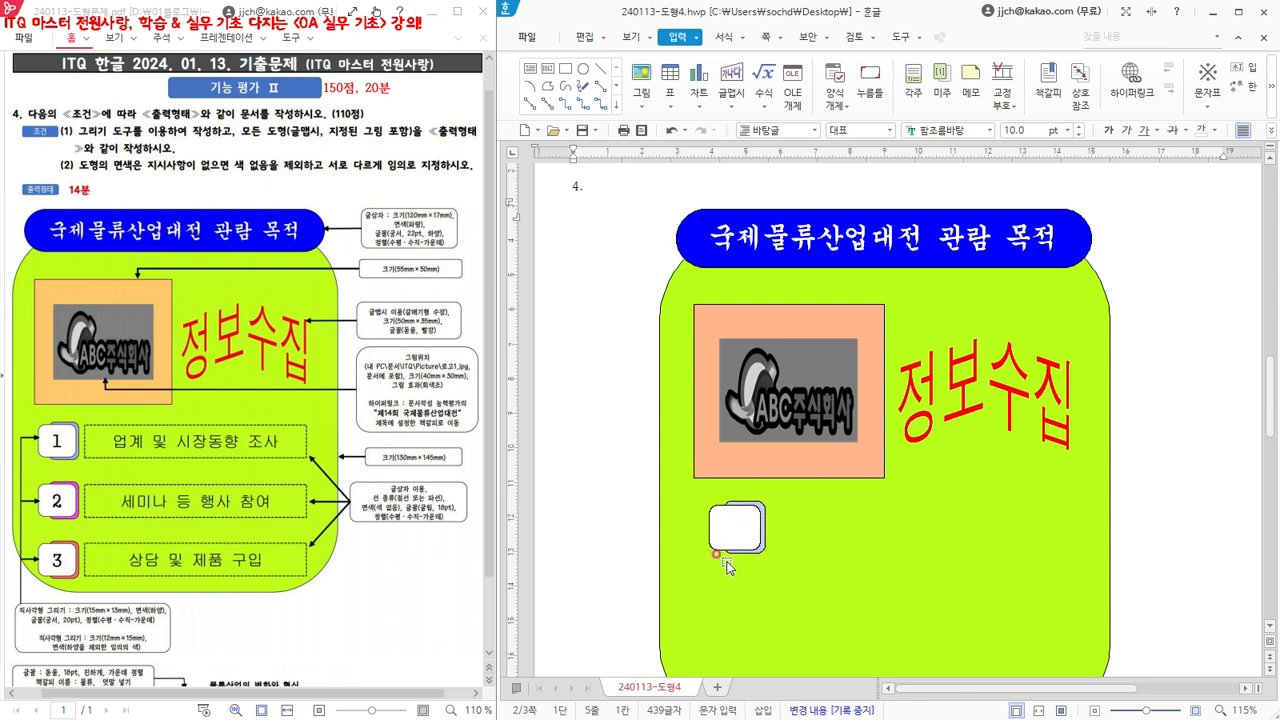
# - Make the white rounded rectangle accept text (글자 넣기) and place the text cursor inside it
pyautogui.click(720, 533)
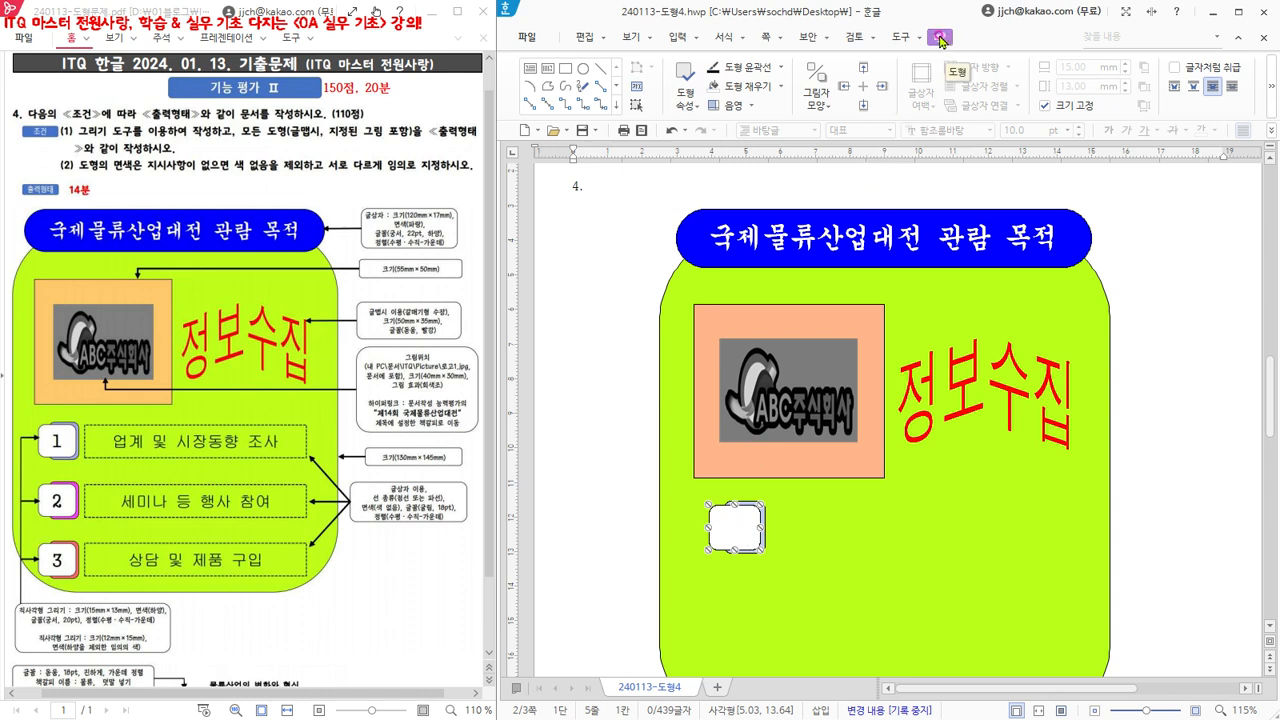
pyautogui.click(637, 89)
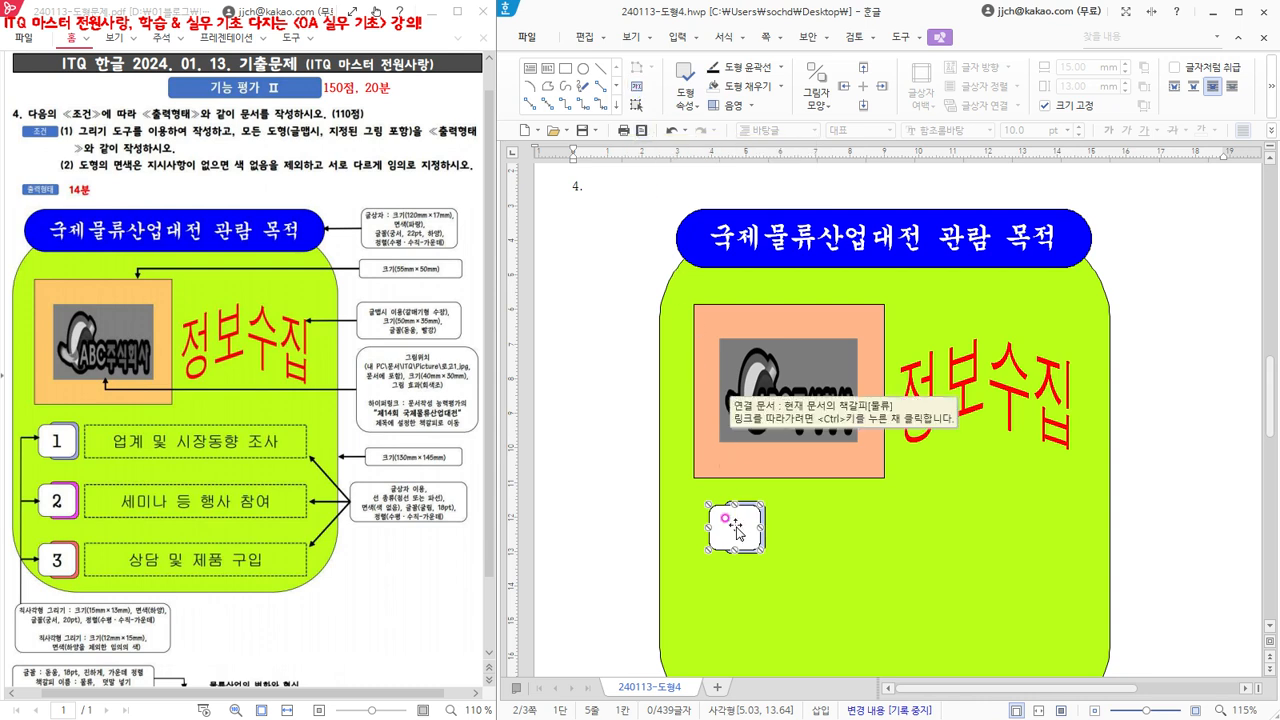
pyautogui.rightClick(736, 528)
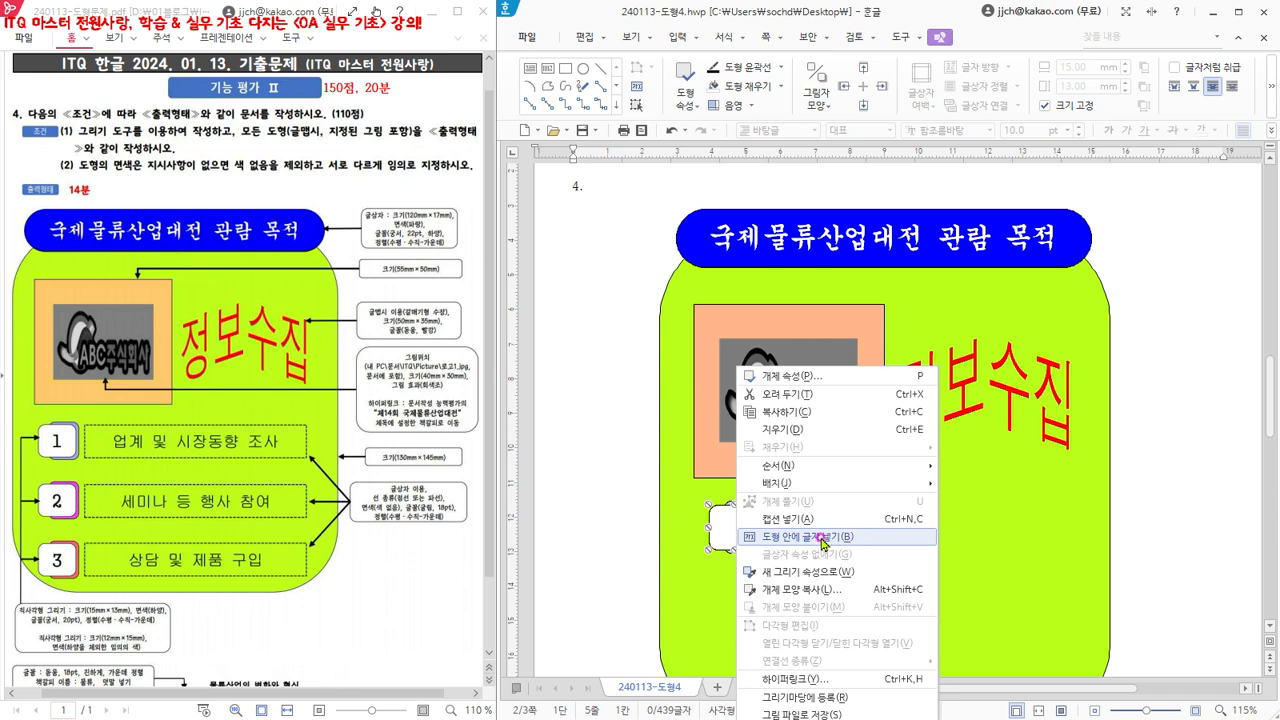
pyautogui.click(715, 530)
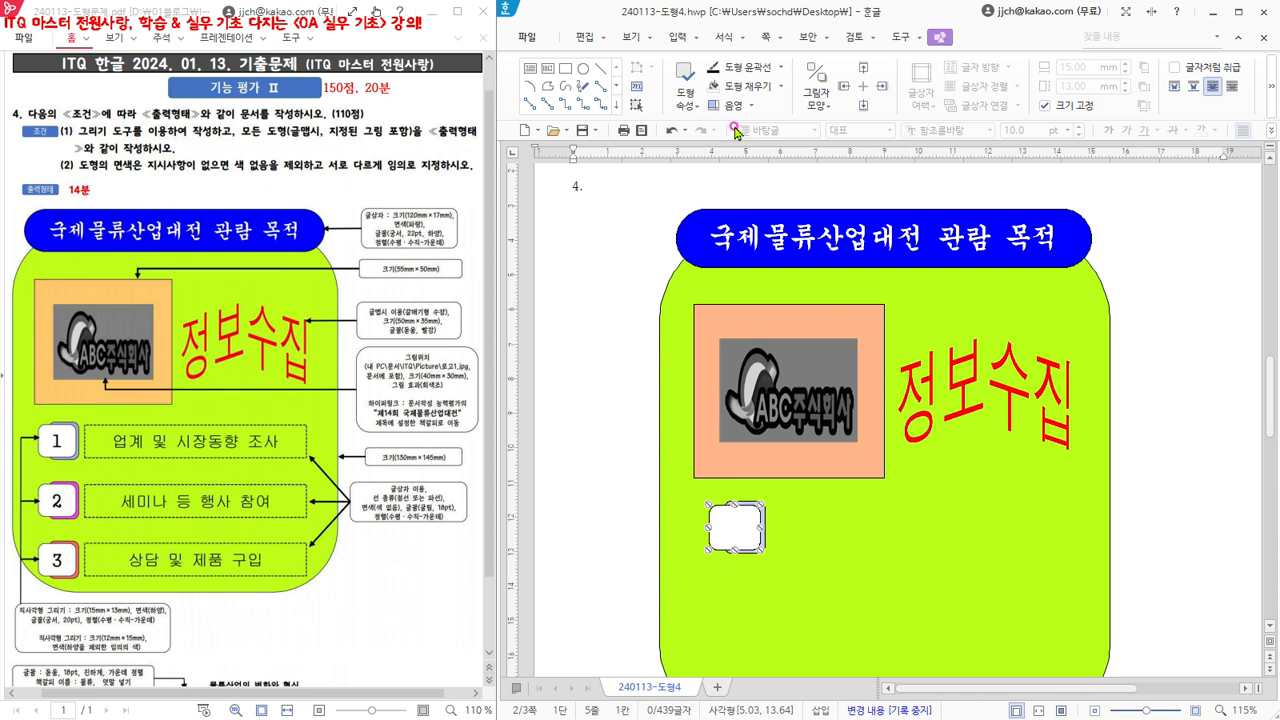
pyautogui.click(637, 88)
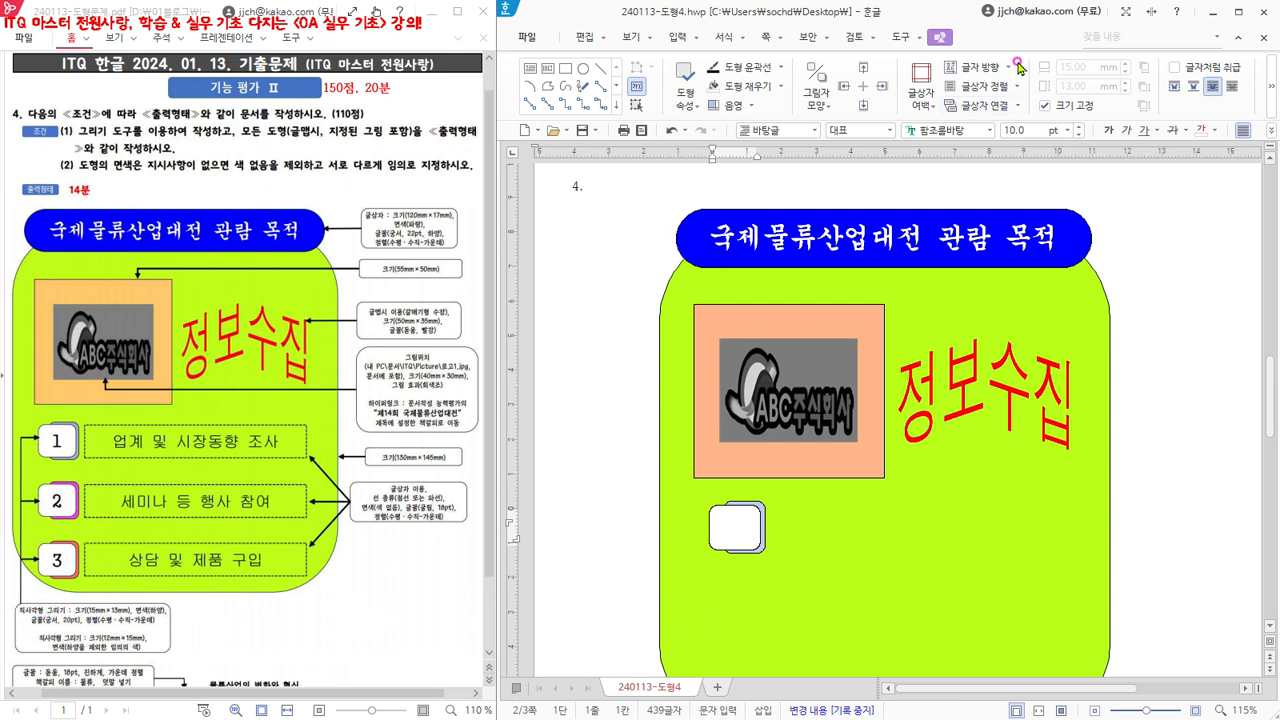
# - Set the text inside the white rectangle to the 궁서 font at 20 pt
pyautogui.click(970, 128)
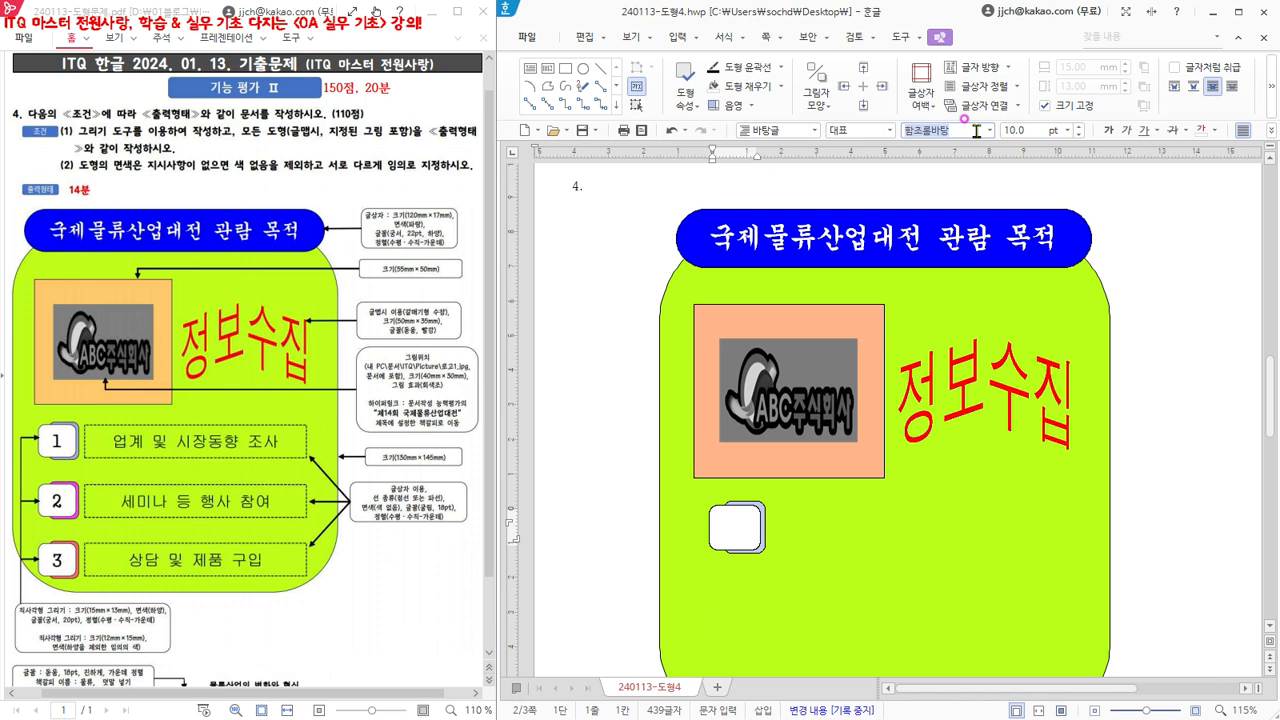
pyautogui.write('궁서')
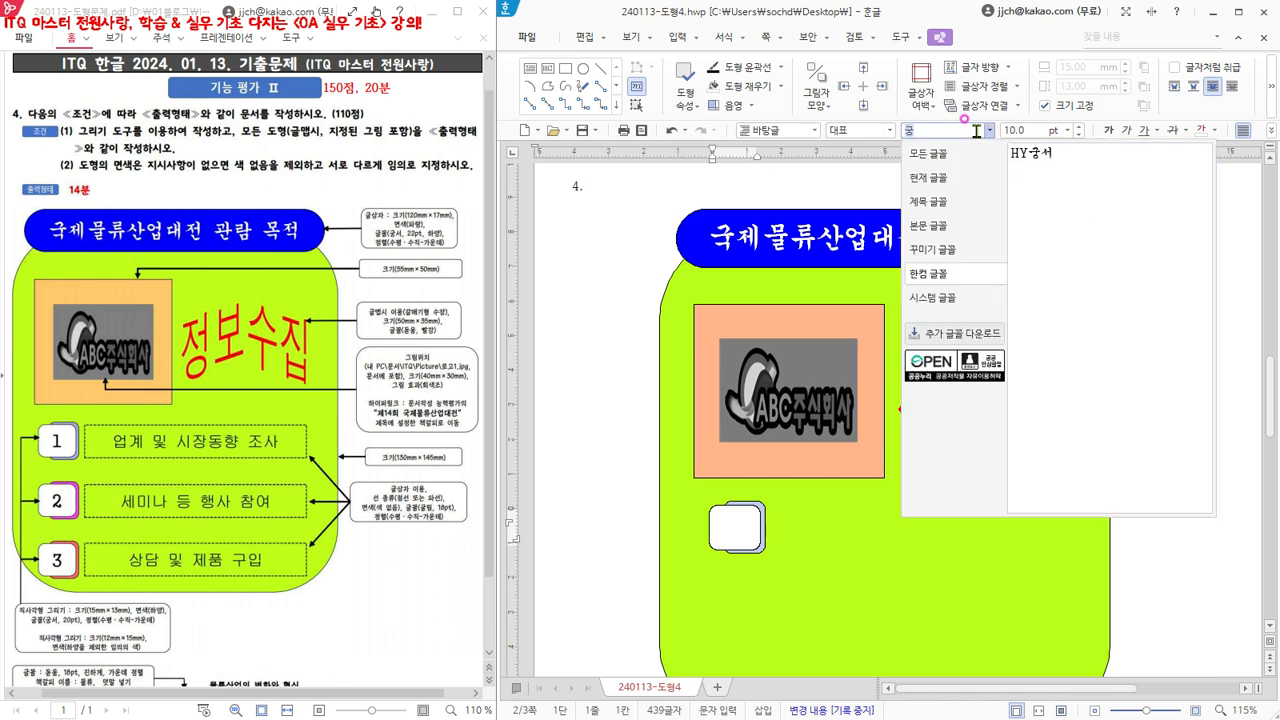
pyautogui.click(939, 158)
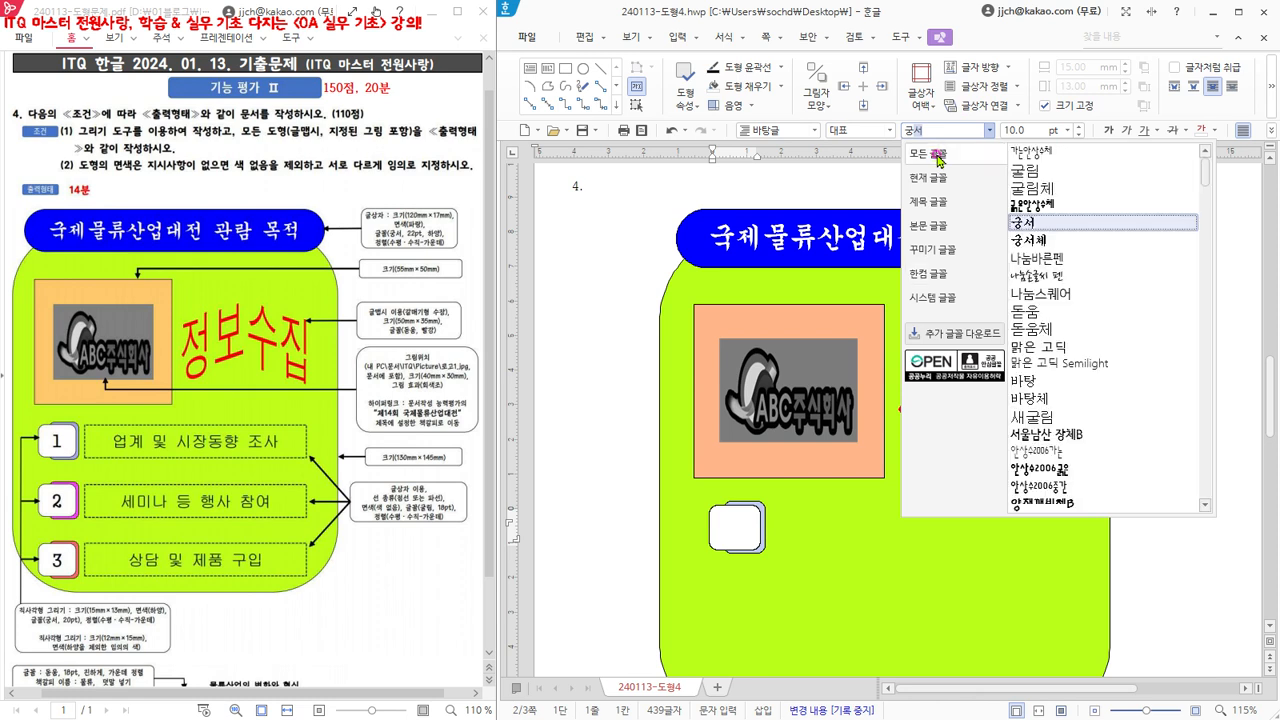
pyautogui.press('Return')
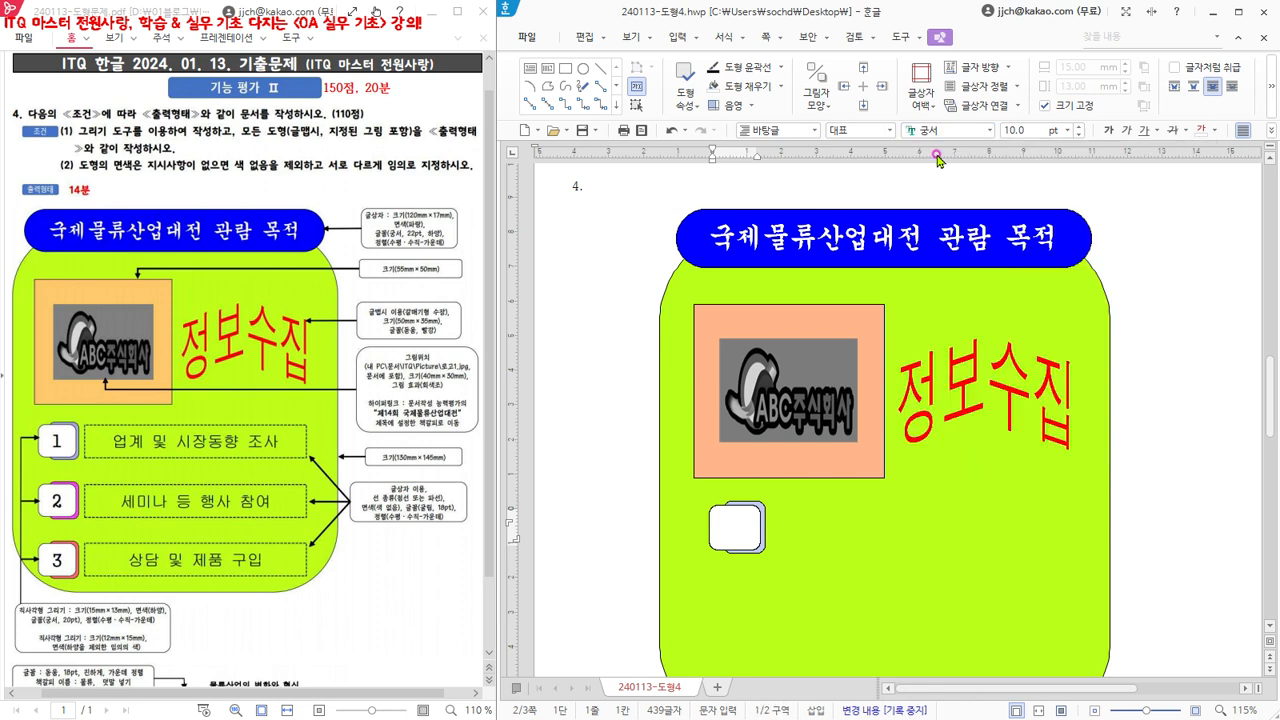
pyautogui.click(1029, 129)
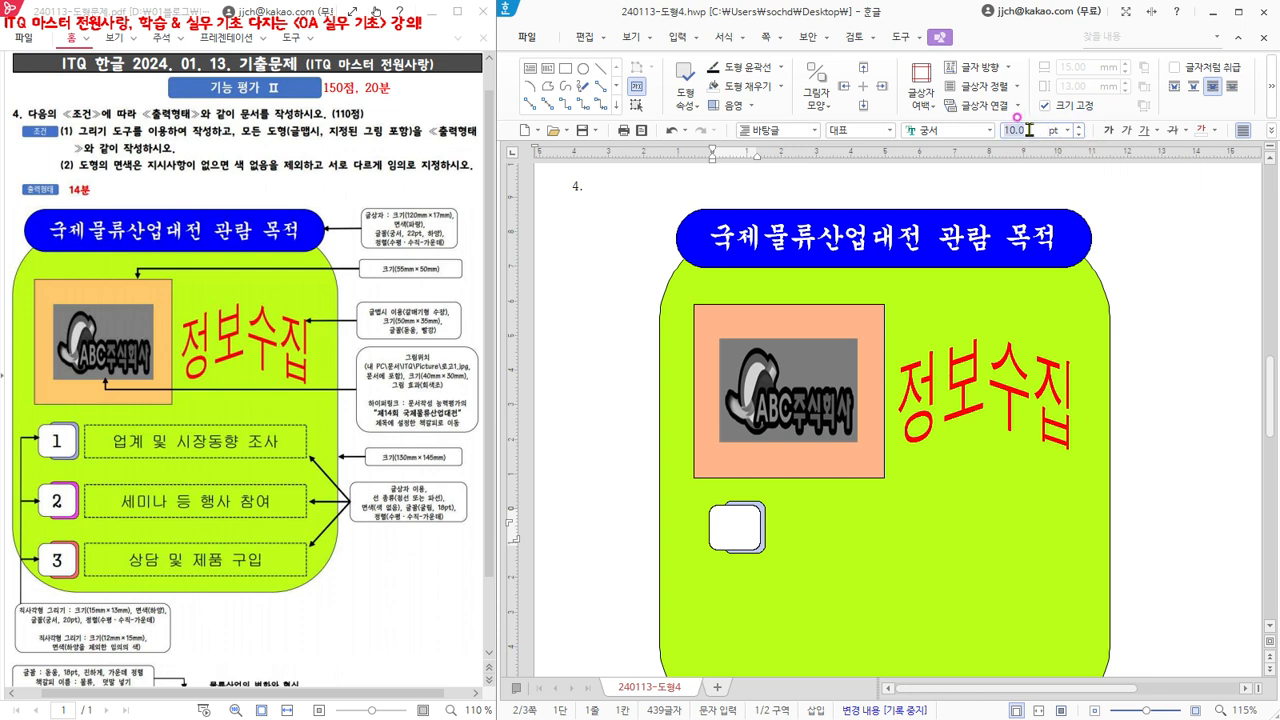
pyautogui.write('20')
pyautogui.press('Return')
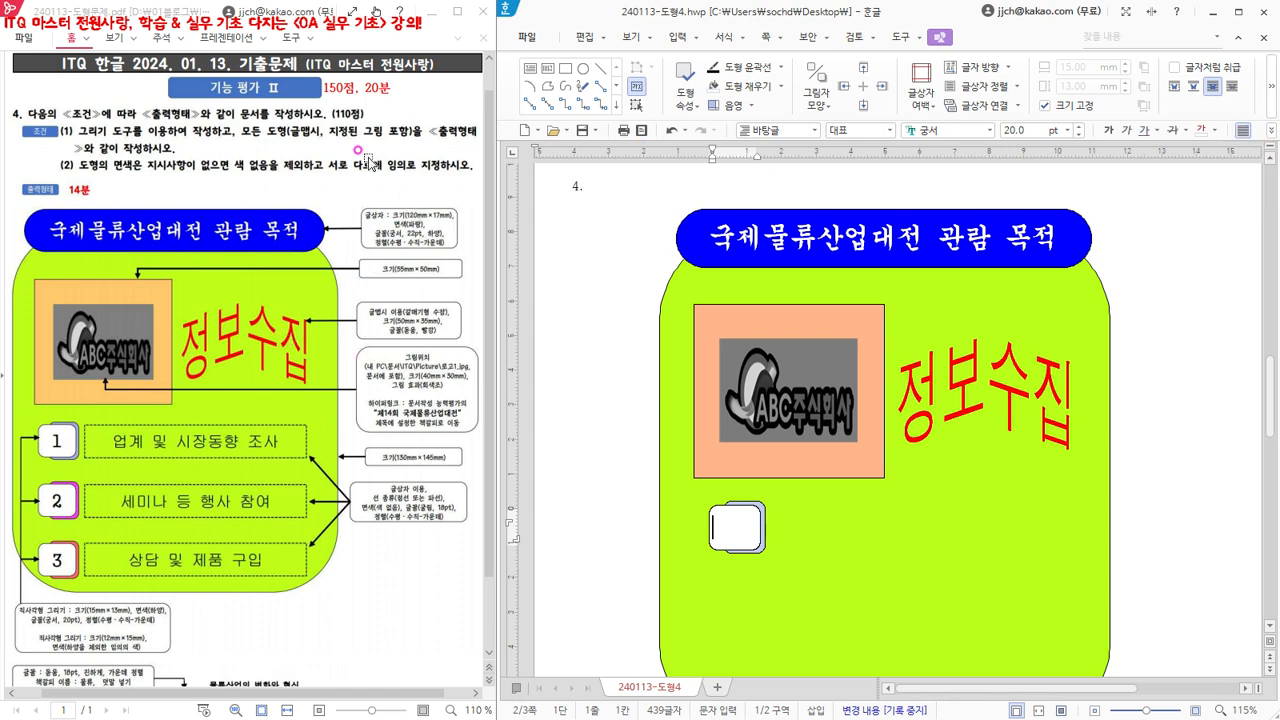
# - Center the text in the white rectangle (가운데 정렬), enter the number 1, and return to the document body
pyautogui.click(1273, 133)
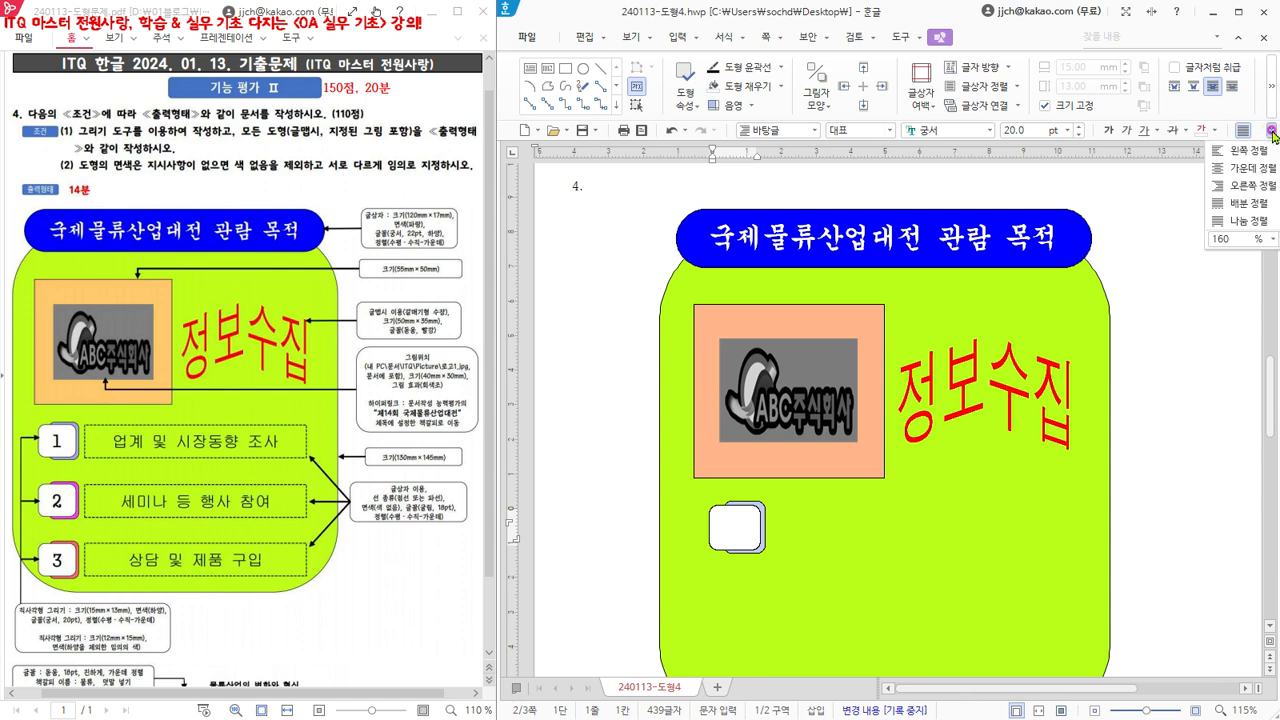
pyautogui.click(1217, 170)
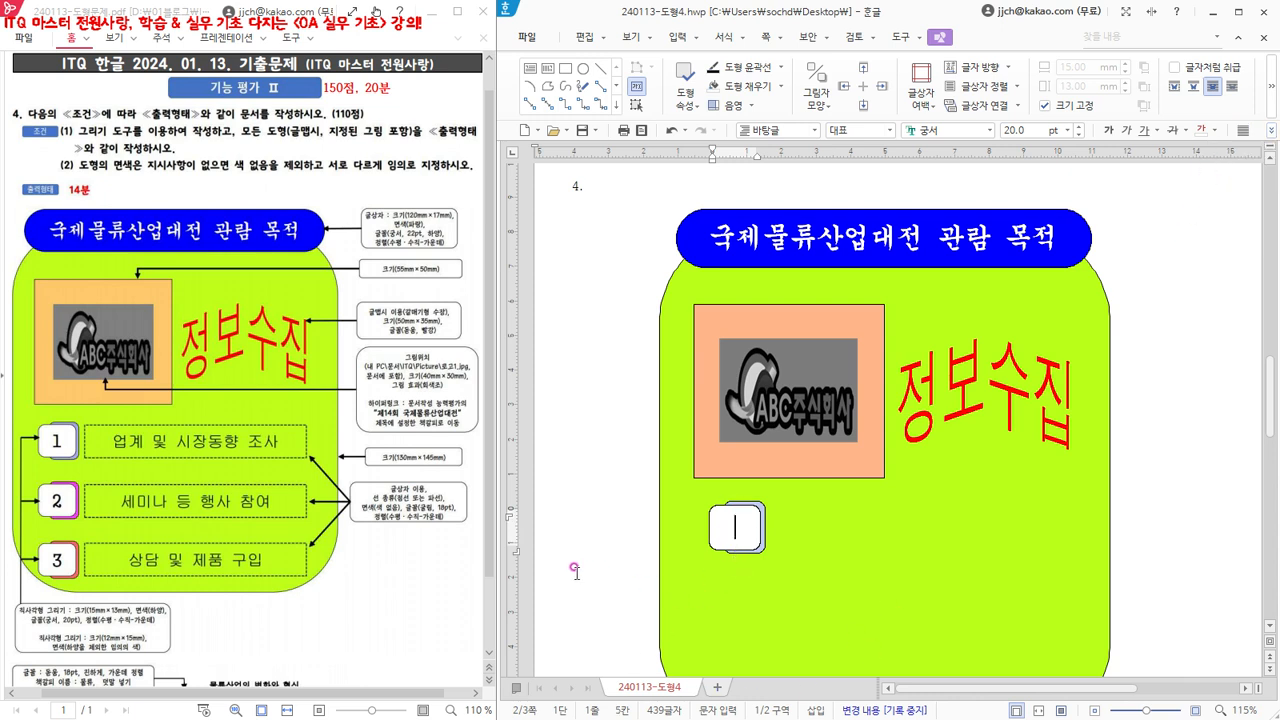
pyautogui.write('1')
pyautogui.click(575, 222)
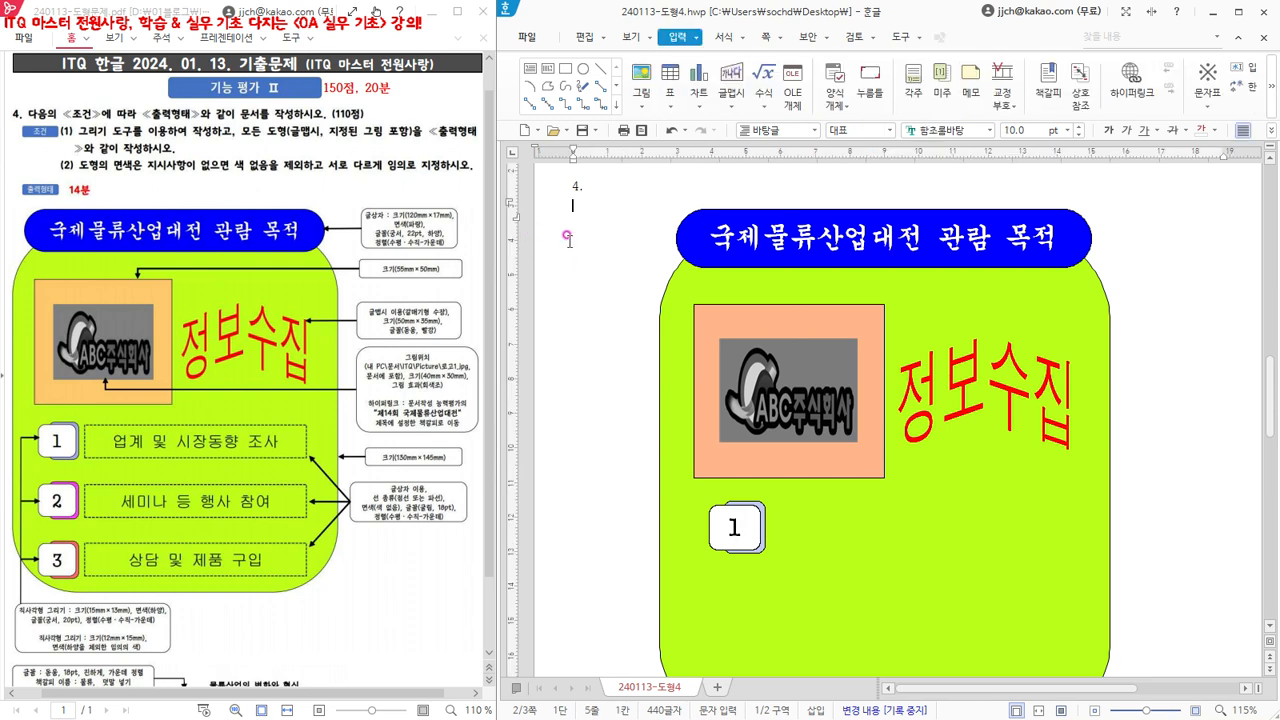
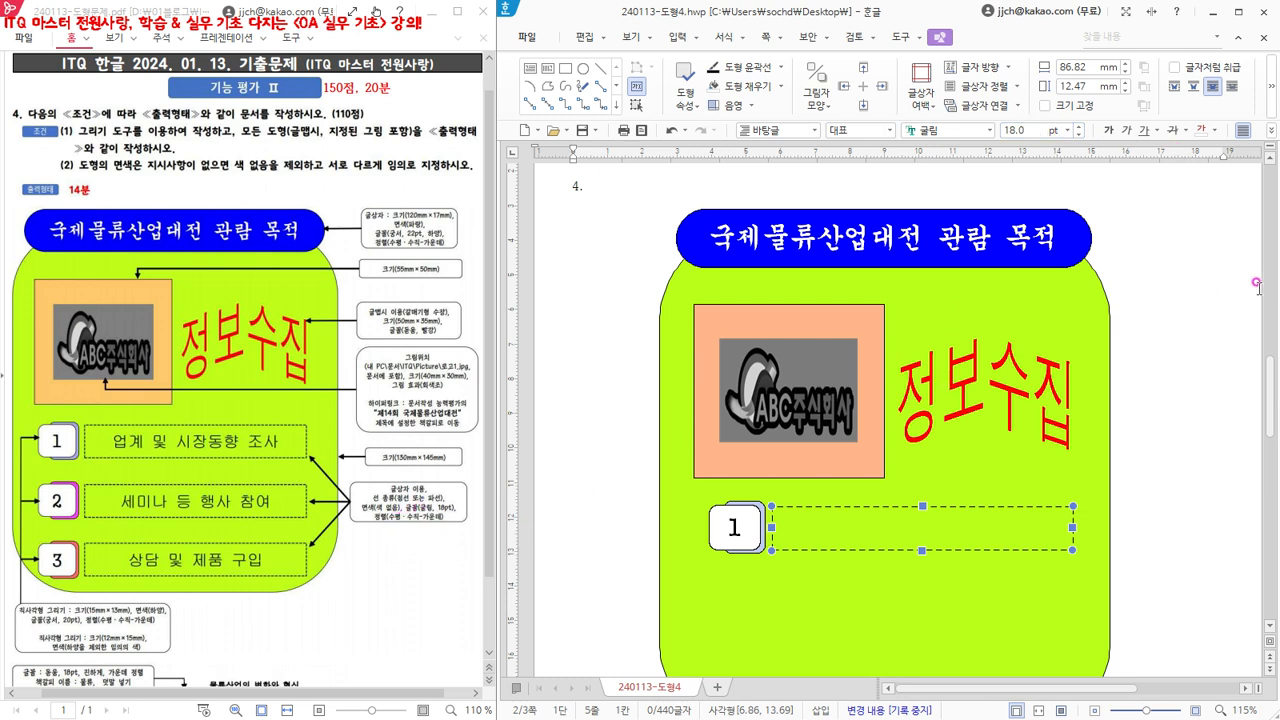
# - Center the text horizontally in the dashed text box (가운데 정렬) and place the text cursor inside it
pyautogui.click(1271, 131)
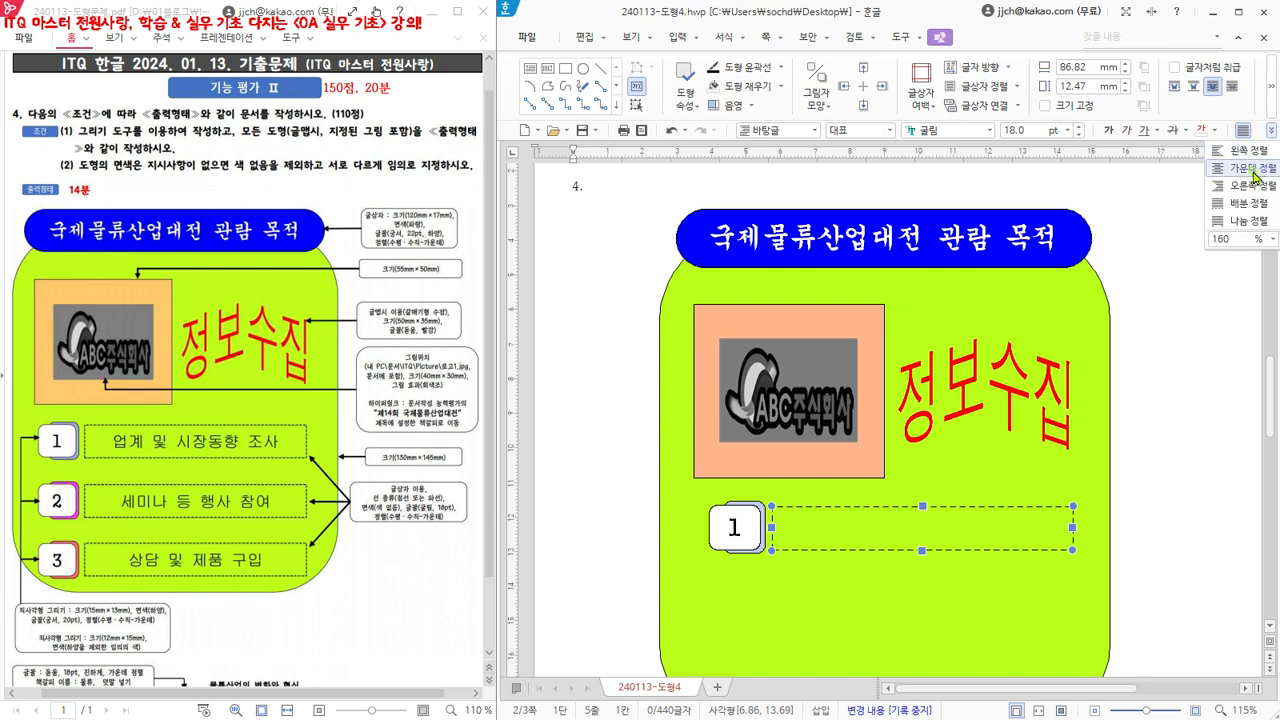
pyautogui.click(1256, 176)
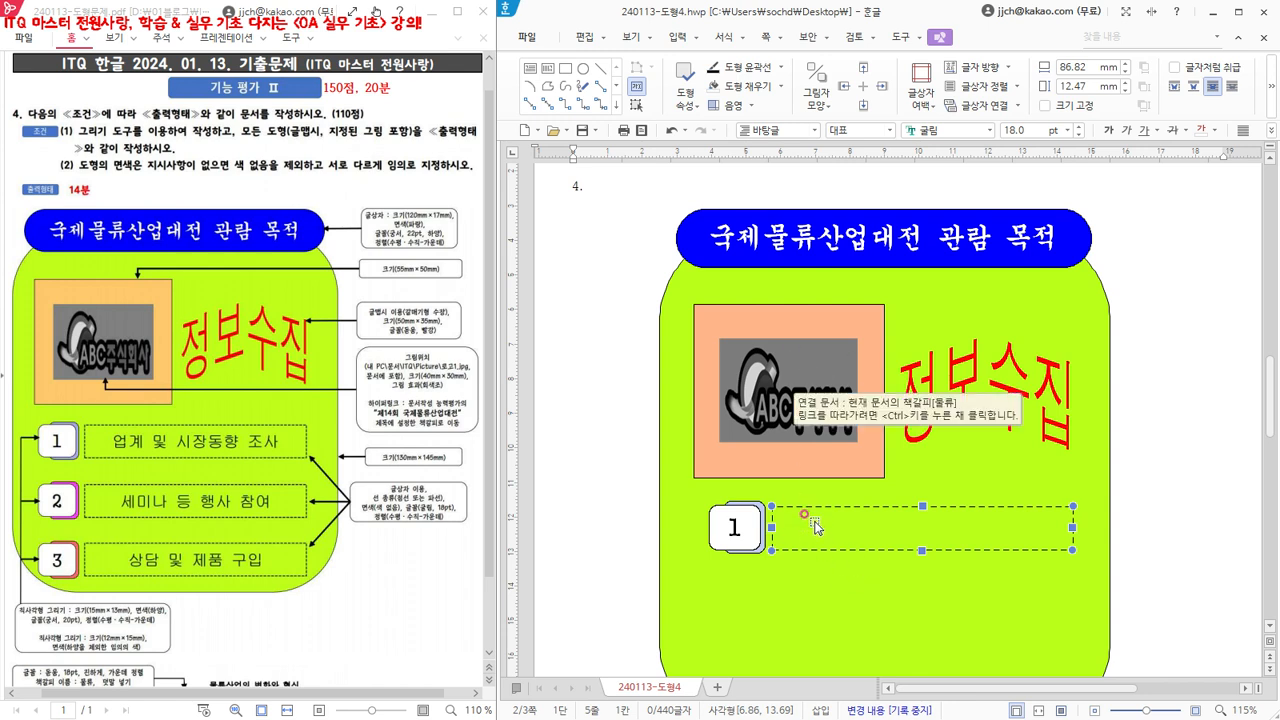
pyautogui.click(580, 218)
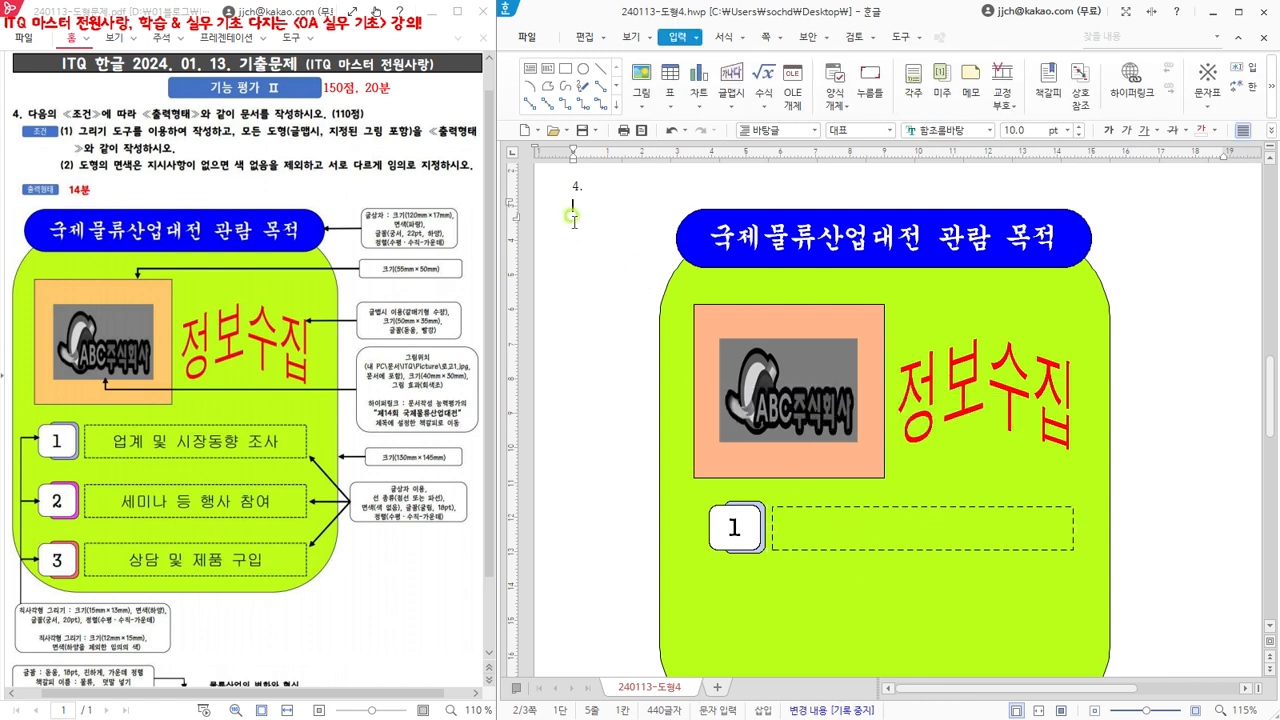
pyautogui.click(915, 530)
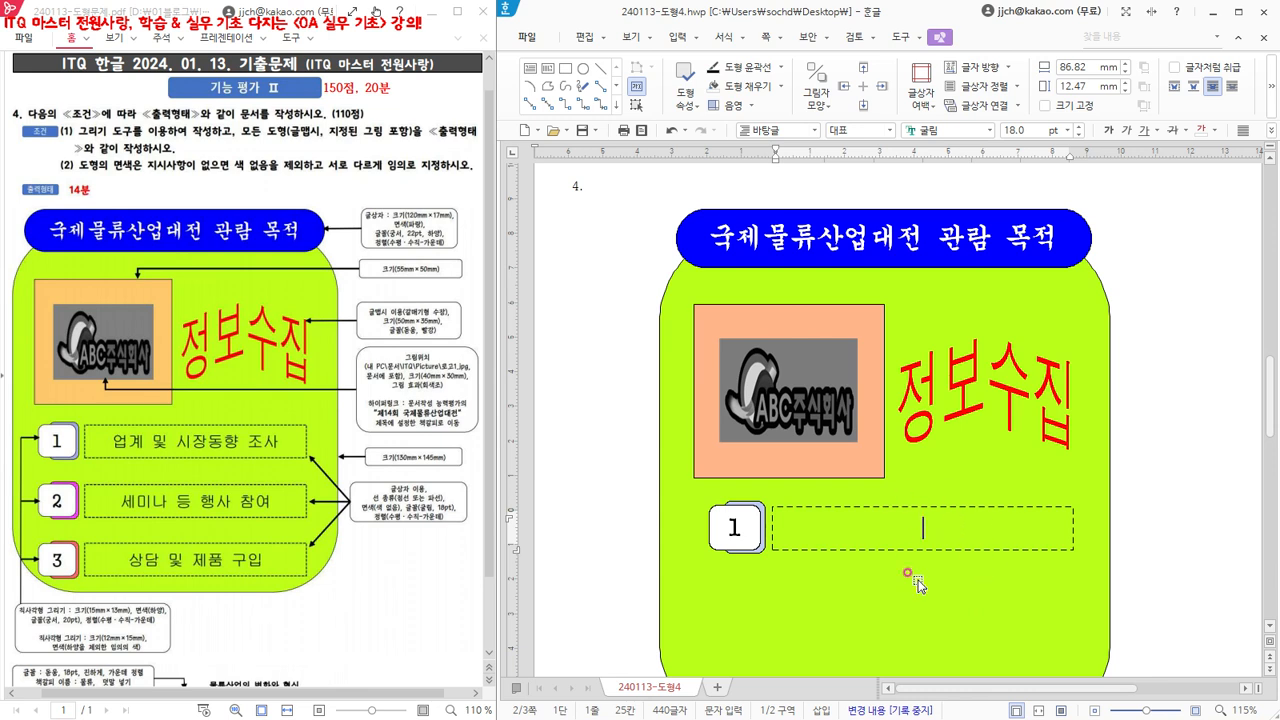
# - Set the dashed text box's vertical text alignment (세로 정렬) to middle in its object properties, and deselect the box
pyautogui.click(951, 509)
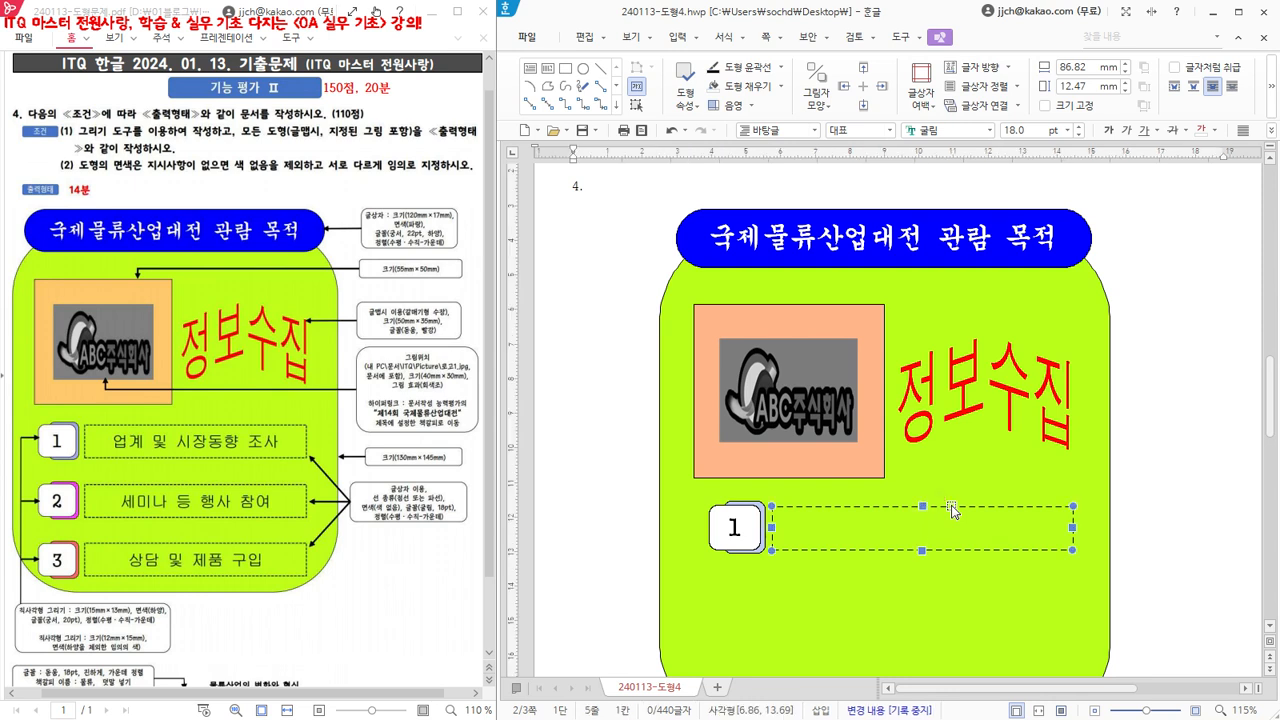
pyautogui.doubleClick(951, 509)
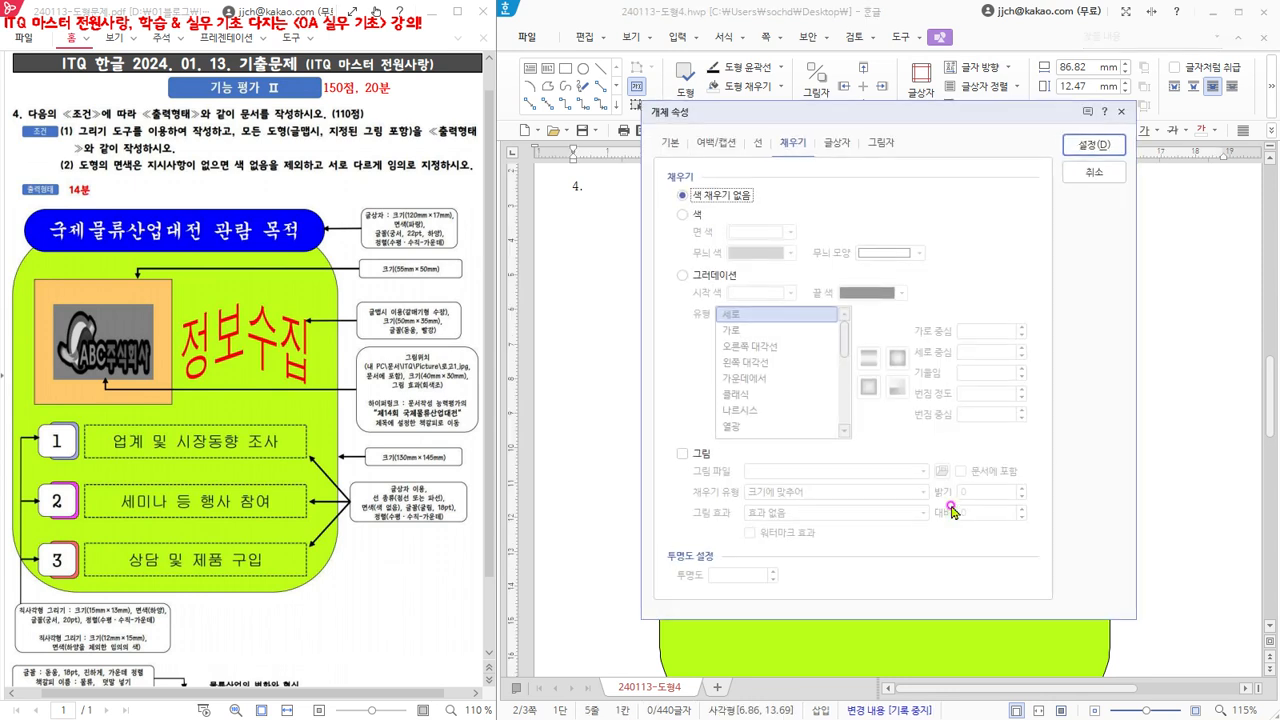
pyautogui.click(838, 148)
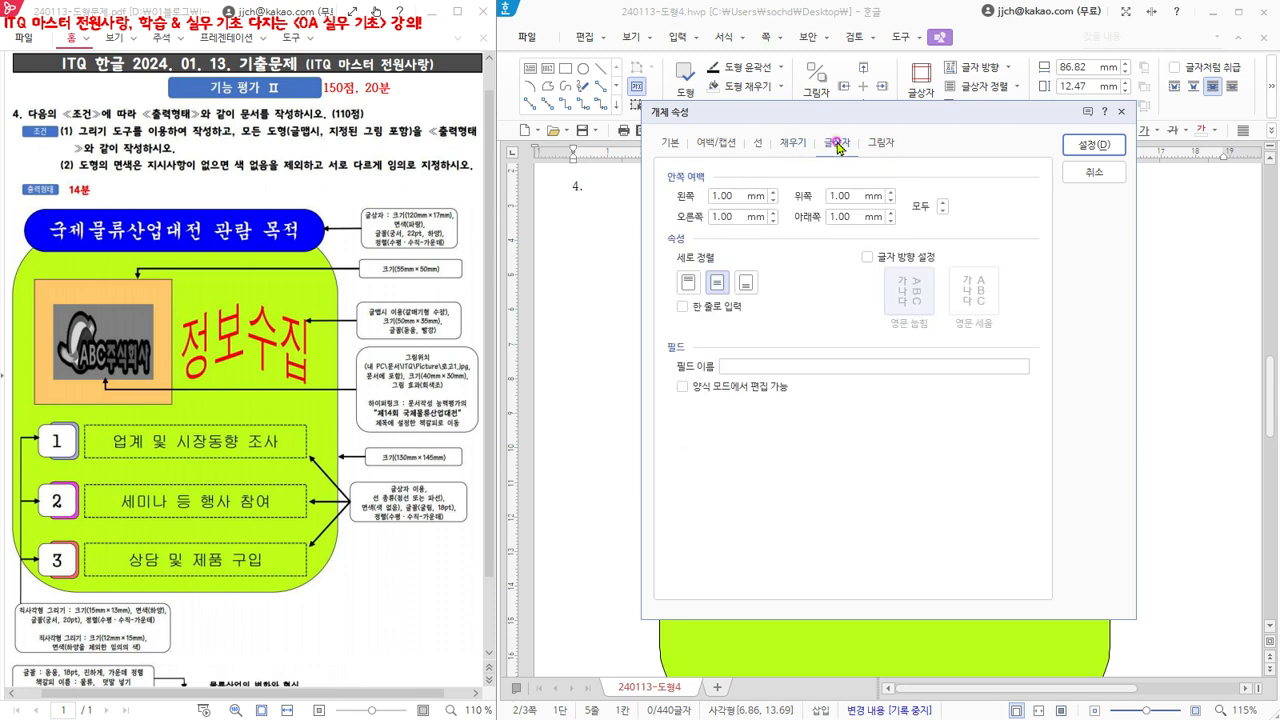
pyautogui.click(714, 285)
pyautogui.click(1092, 146)
pyautogui.click(1093, 173)
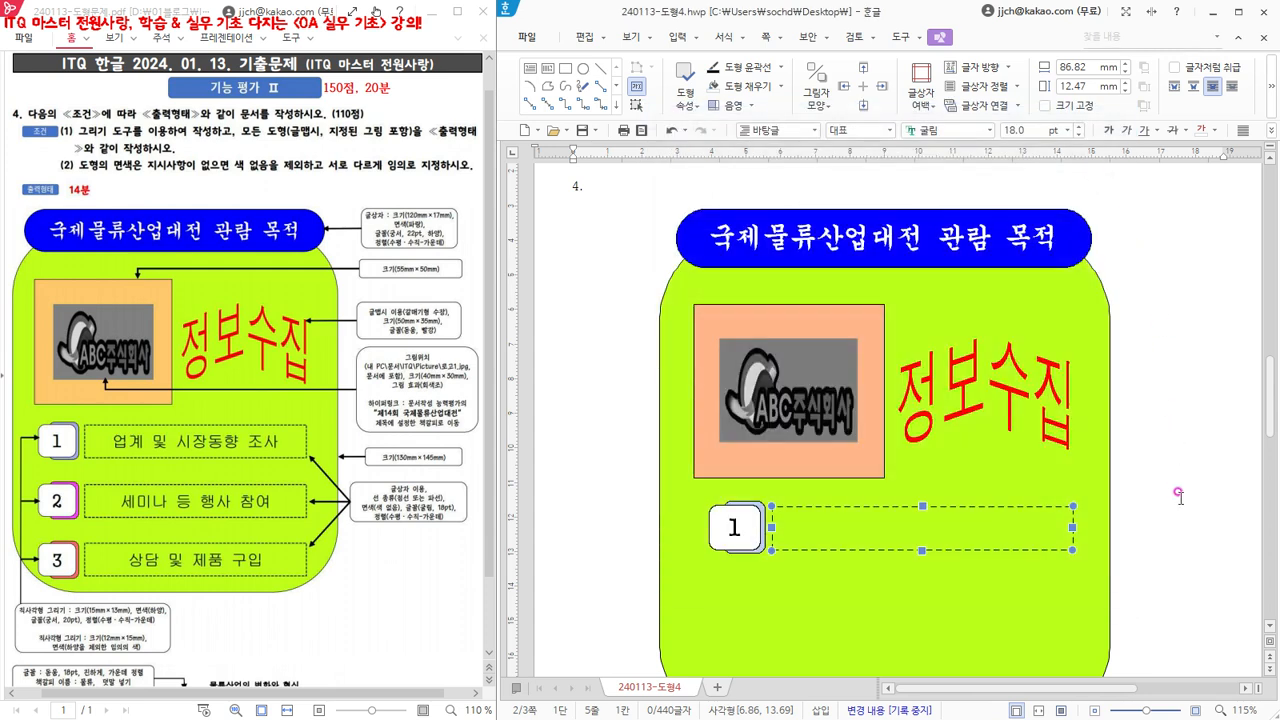
pyautogui.click(582, 218)
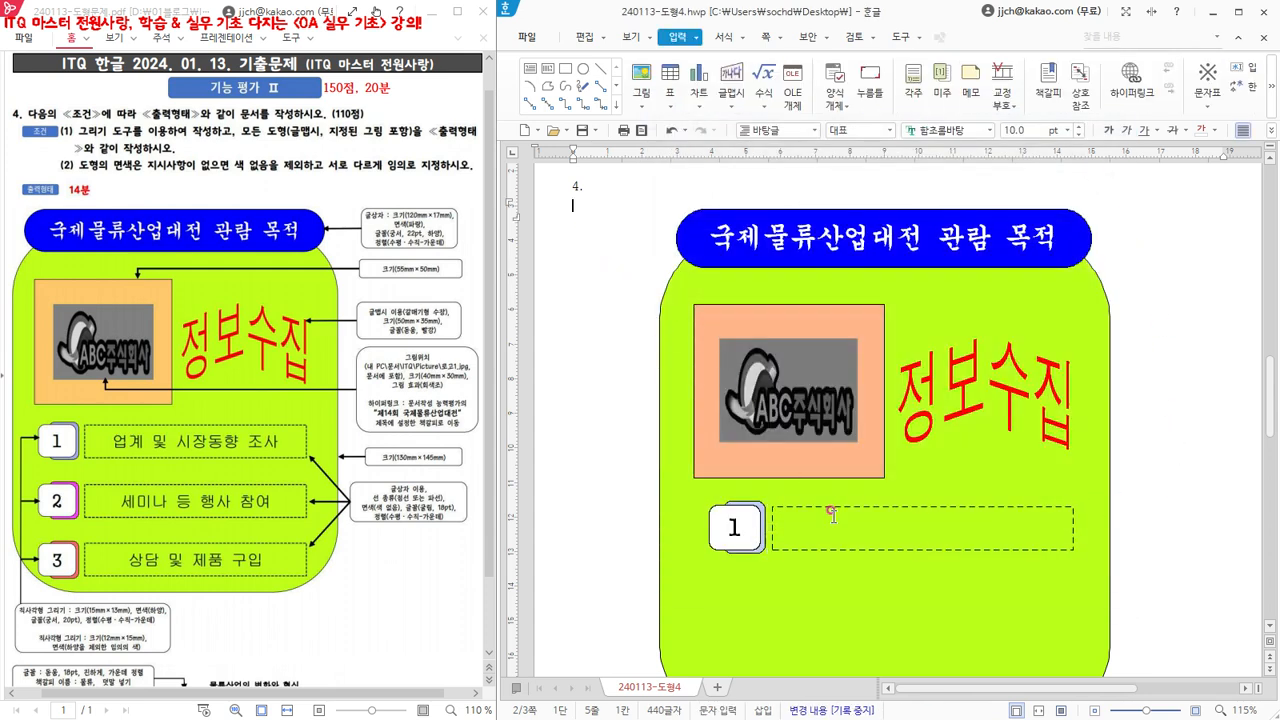
# - Enter 업계 및 시장동향 조사 in the dashed text box and return to the document body
pyautogui.click(925, 531)
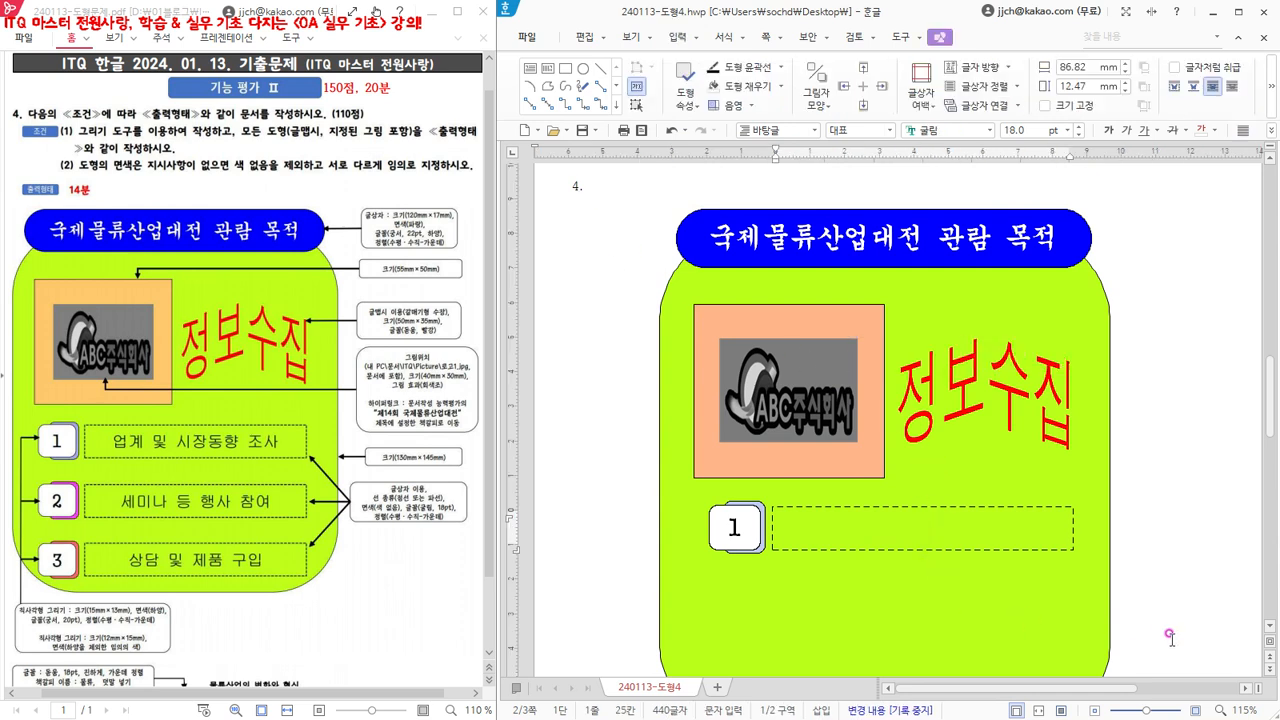
pyautogui.write('업계')
pyautogui.write(' 및 ㅅ')
pyautogui.write('장동향 ㅈ')
pyautogui.write('조사')
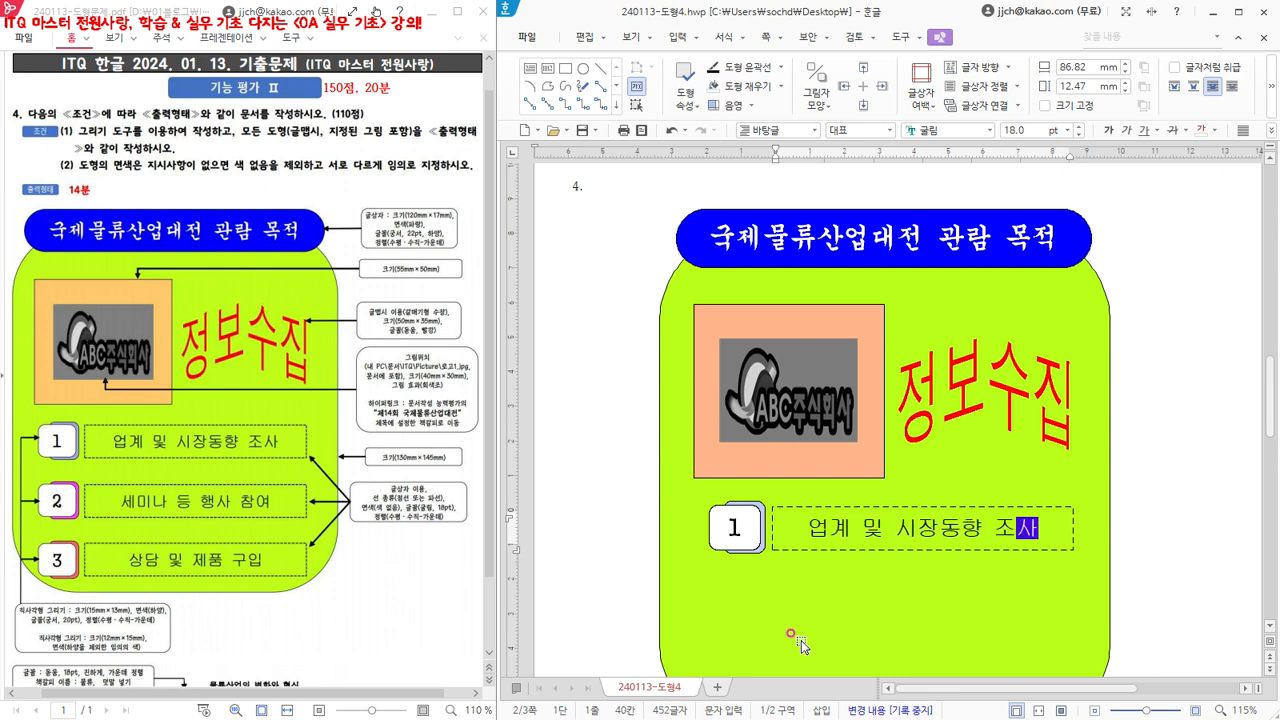
pyautogui.click(592, 245)
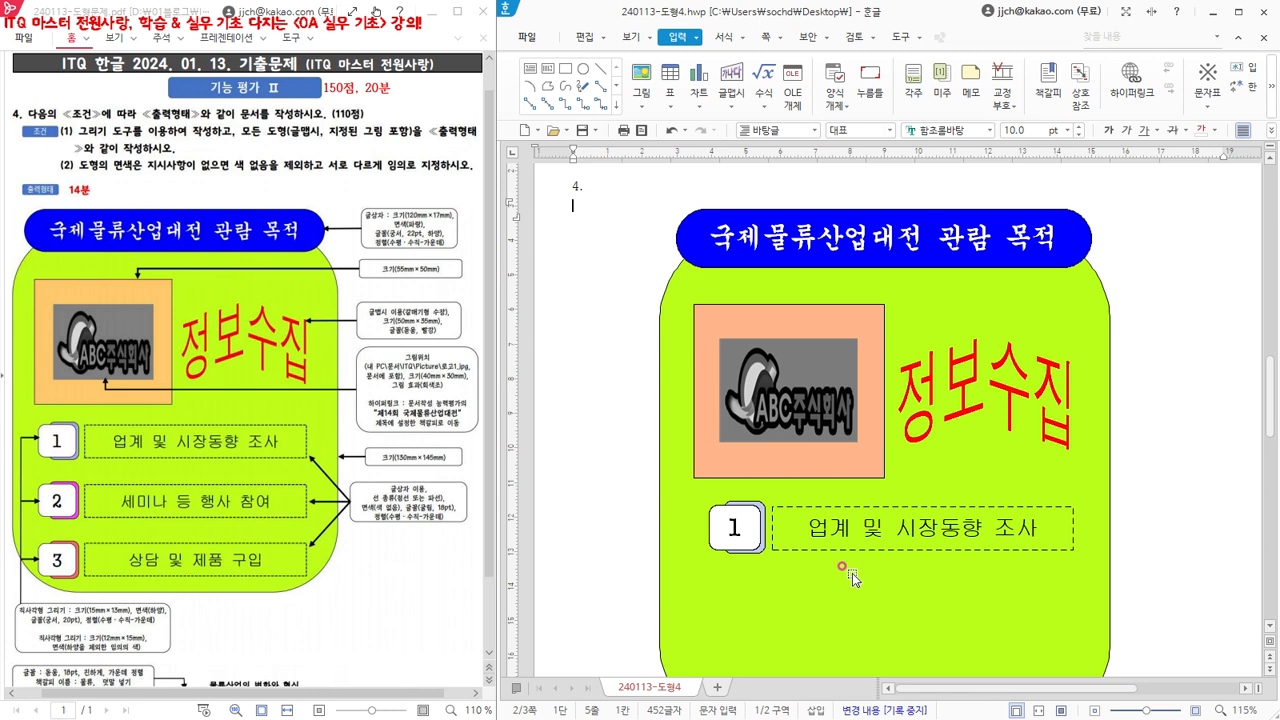
# - Select the first row's number boxes and text box together with a 개체 선택 selection area, and clear the selection
pyautogui.click(580, 38)
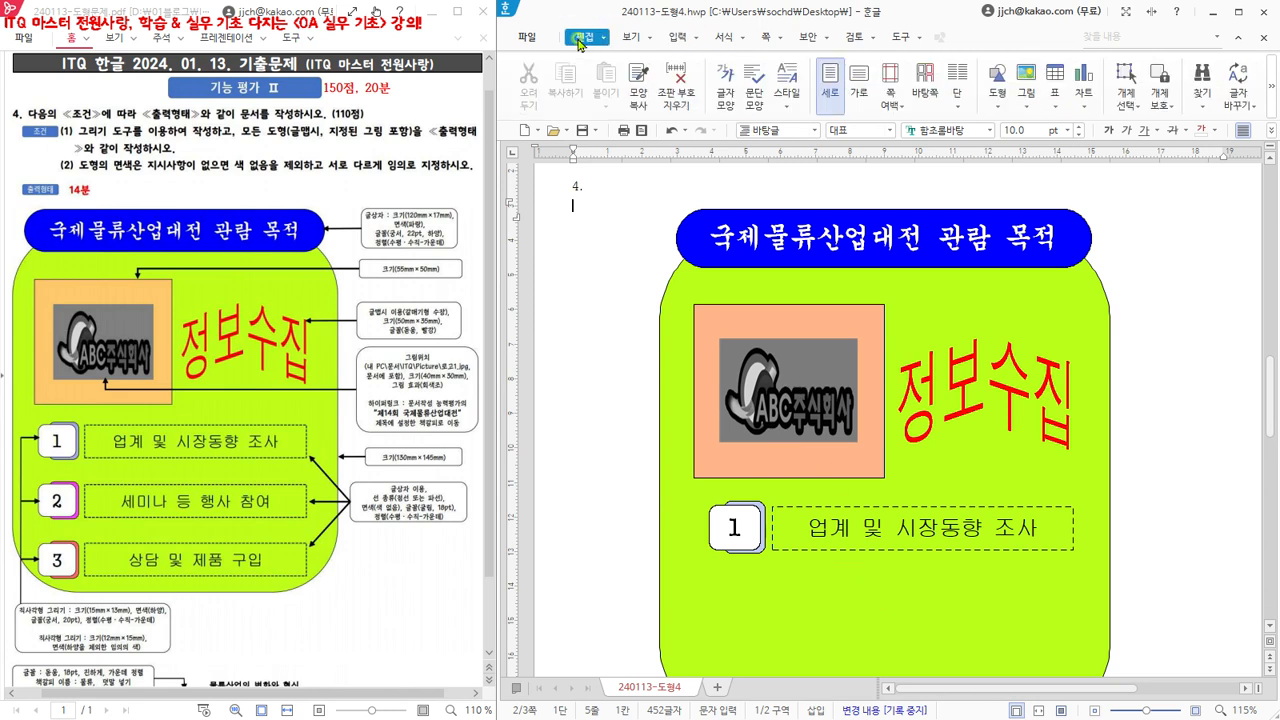
pyautogui.click(1126, 72)
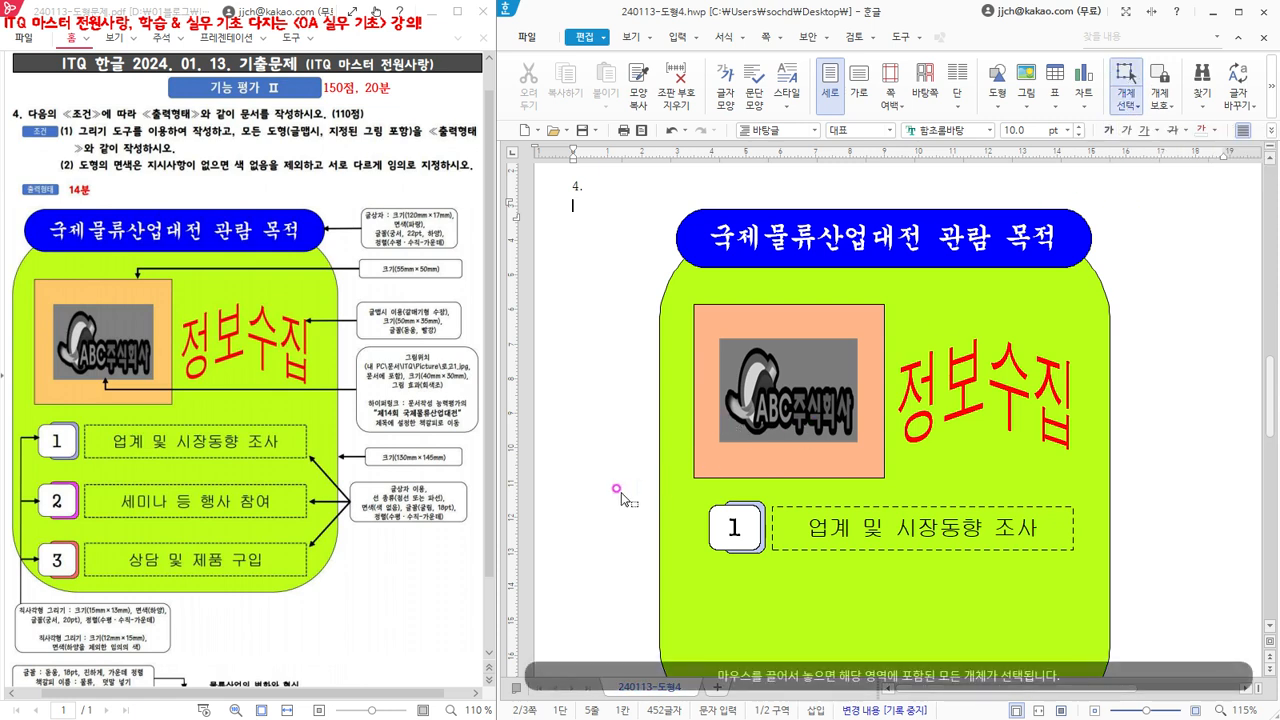
pyautogui.moveTo(615, 488); pyautogui.dragTo(1089, 576)
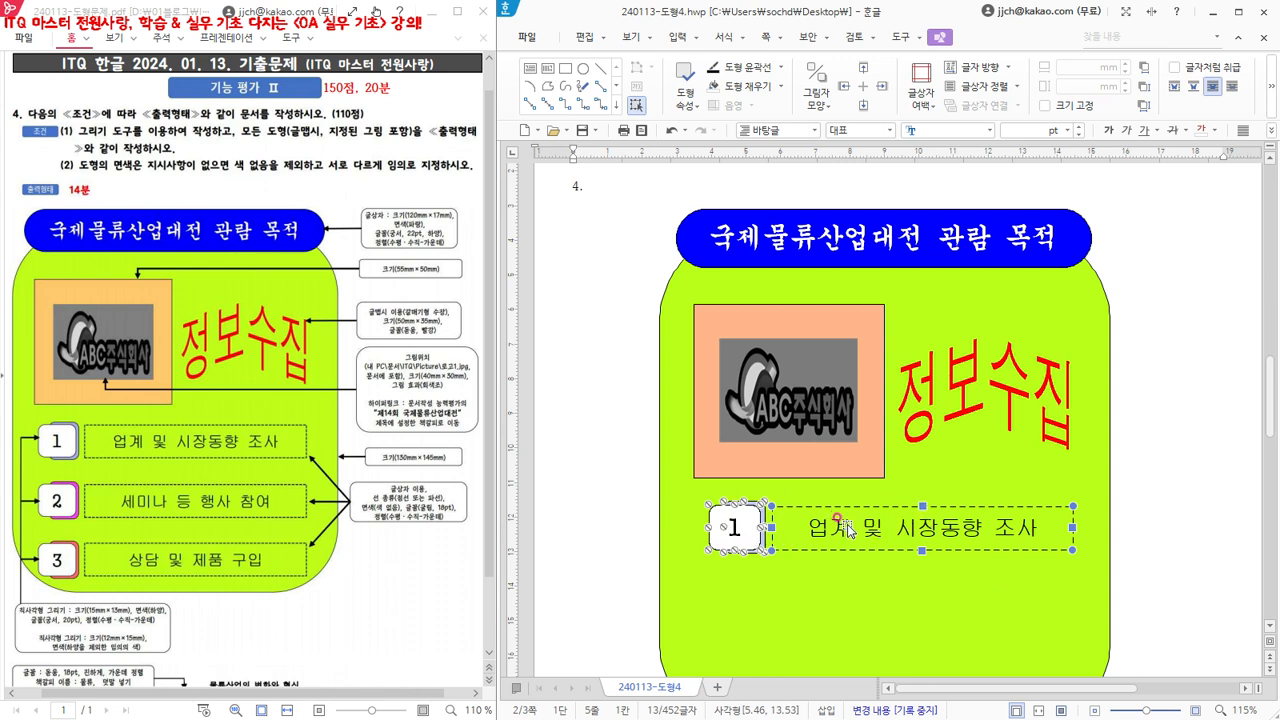
pyautogui.click(584, 215)
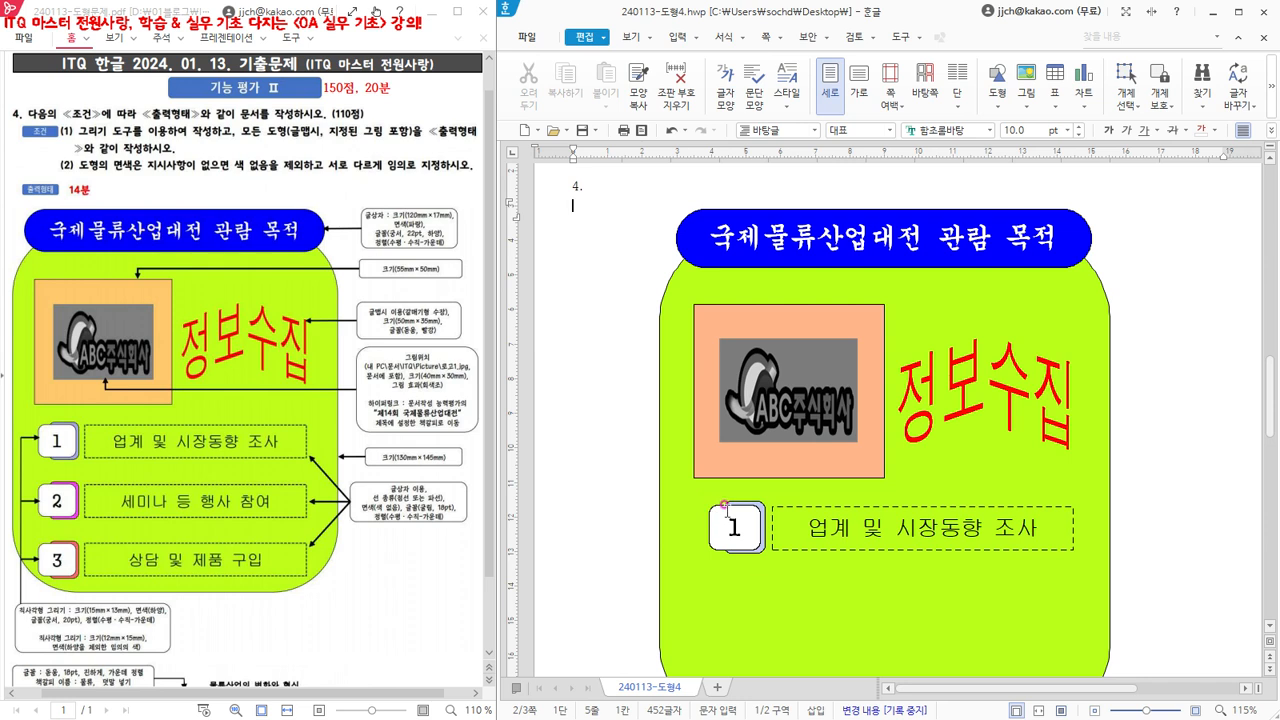
# - Select both number boxes and the text box of the first row, and copy them straight down about 22 mm as a second row
pyautogui.click(707, 517)
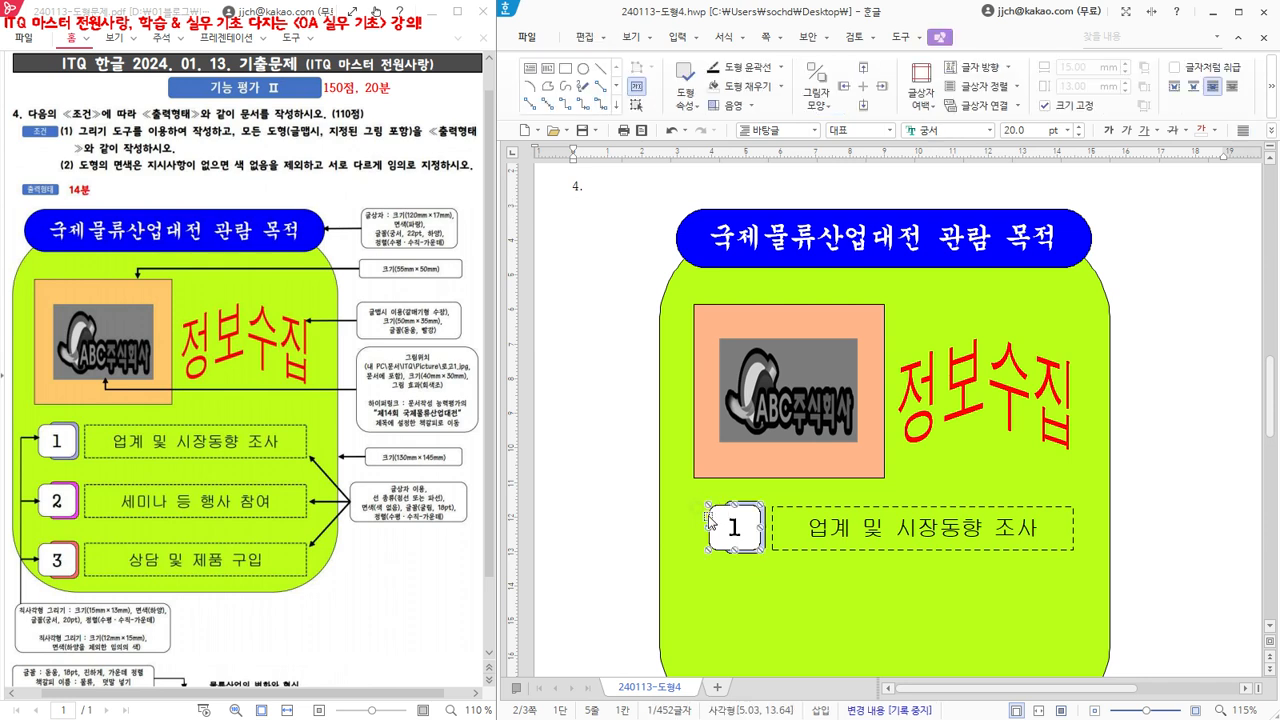
pyautogui.click(765, 542)
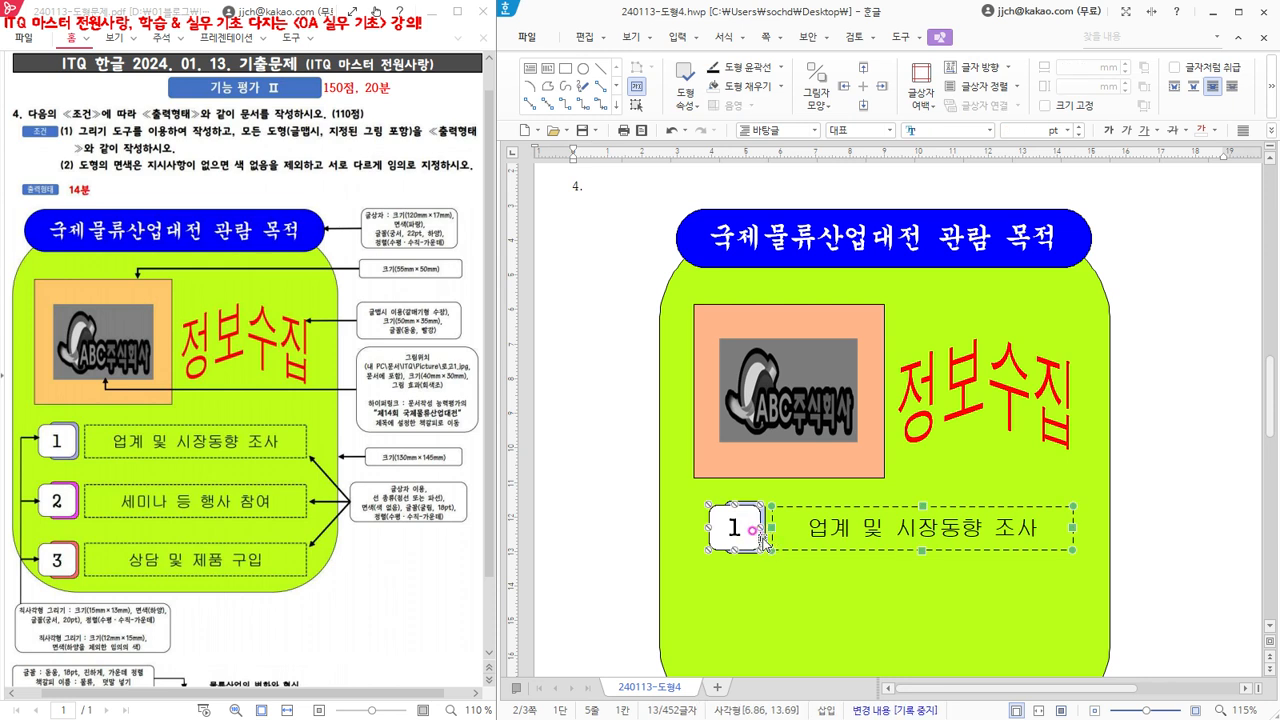
pyautogui.keyDown('shift'); pyautogui.click(755, 540); pyautogui.keyUp('shift')
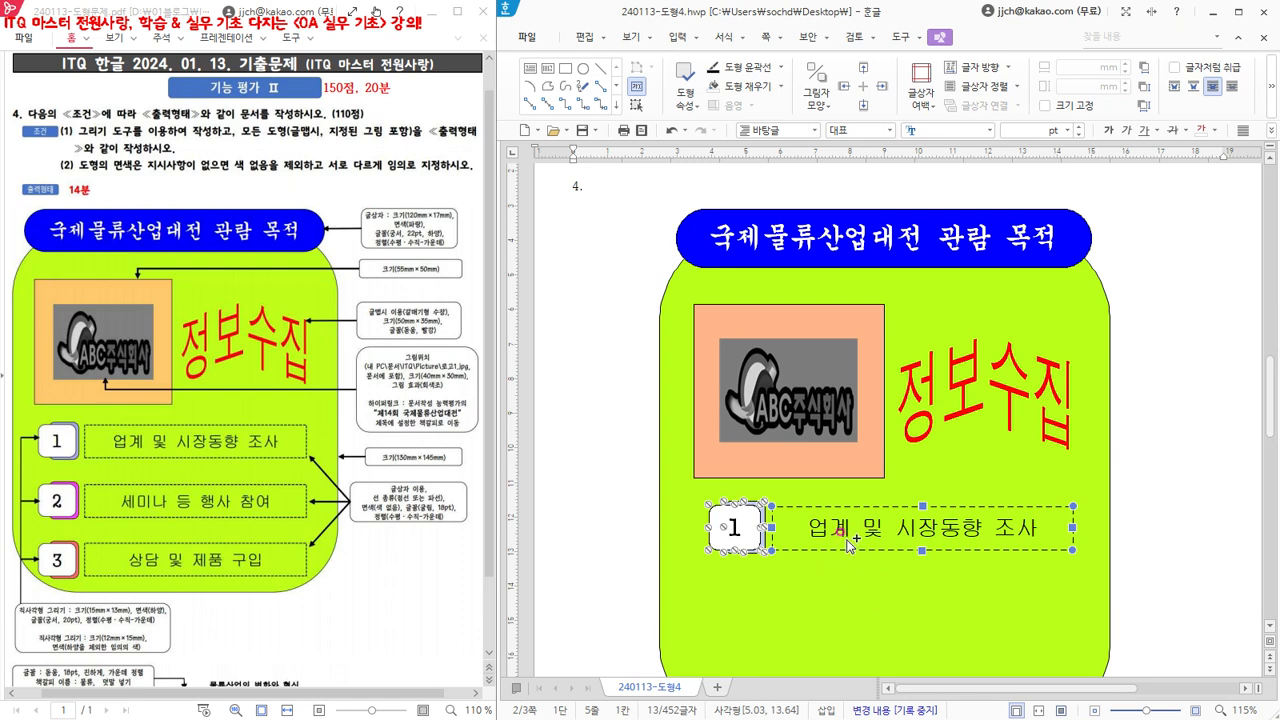
pyautogui.moveTo(848, 543); pyautogui.dragTo(824, 619)
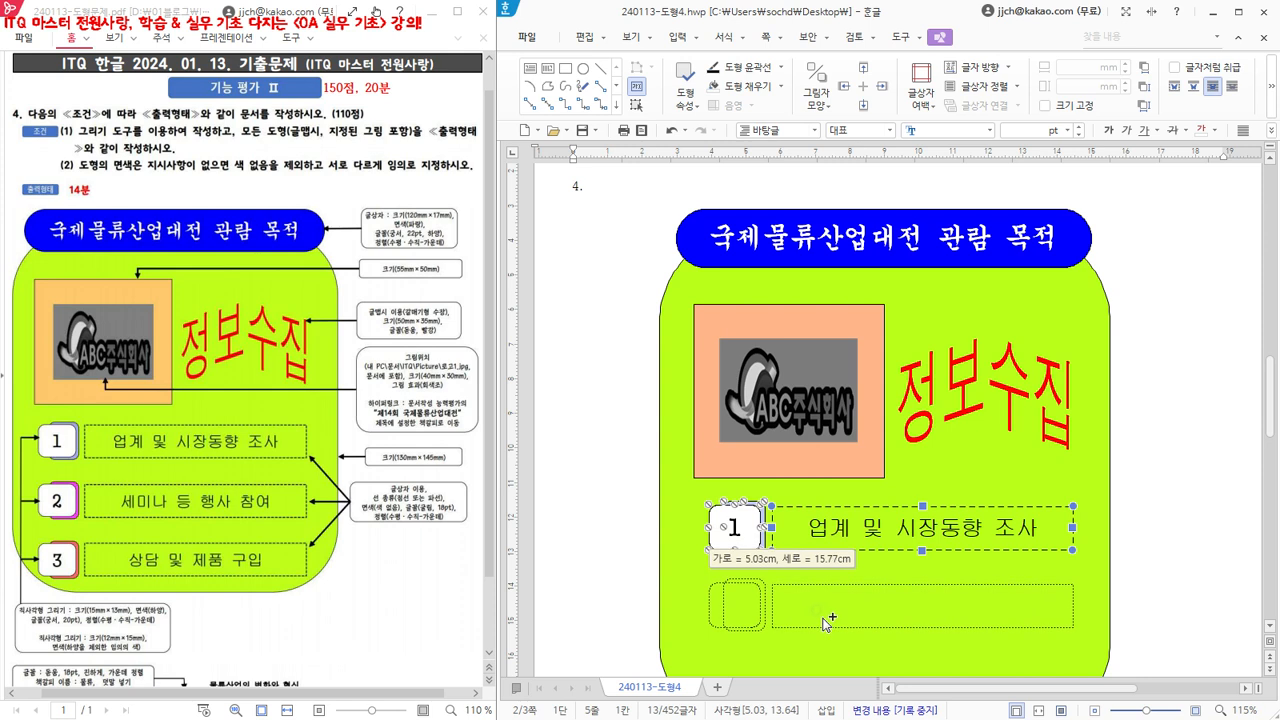
pyautogui.moveTo(825, 621); pyautogui.dragTo(826, 622)
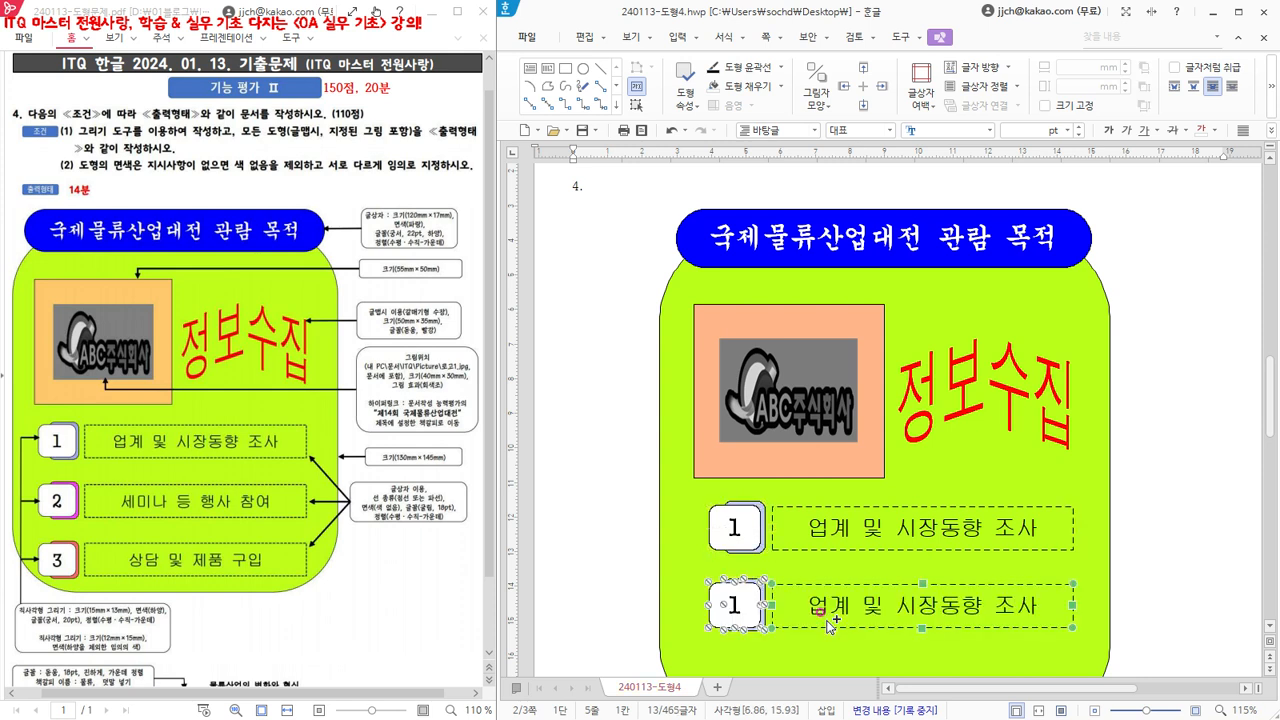
# - Copy the second row's number boxes and text box straight down about 23 mm to make a third row
pyautogui.scroll(-1, 830, 622)
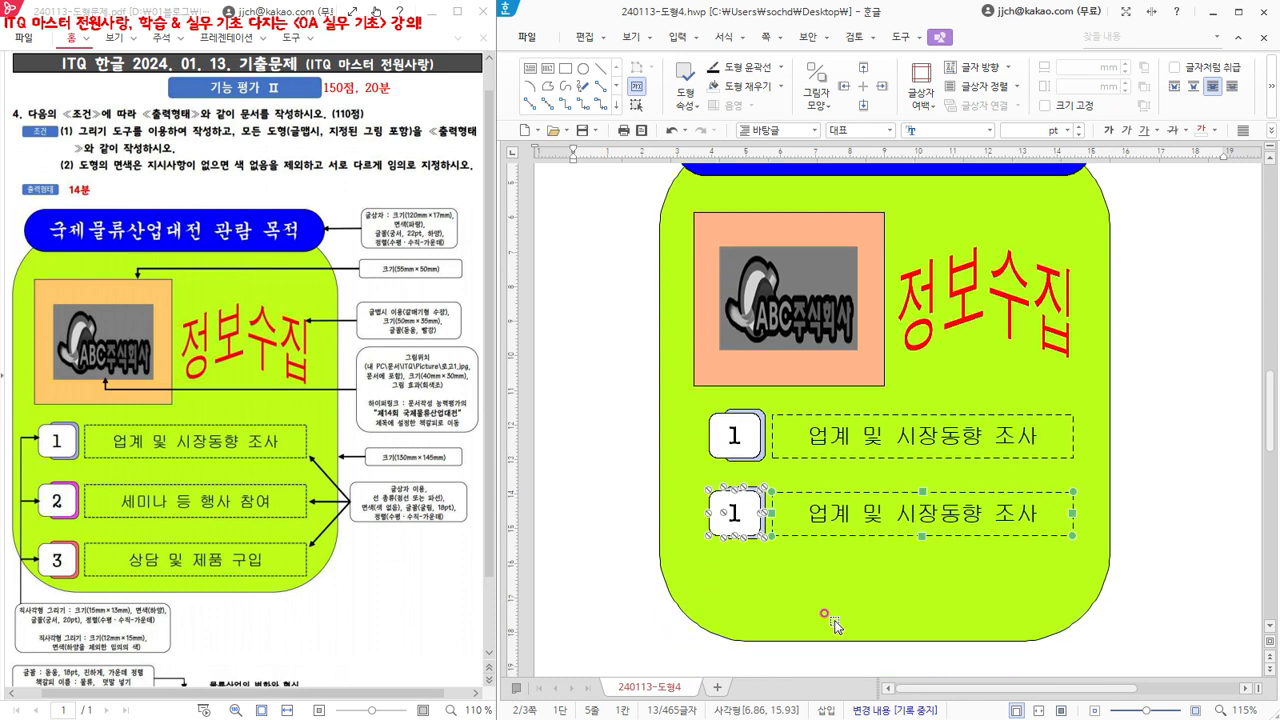
pyautogui.scroll(-1, 835, 622)
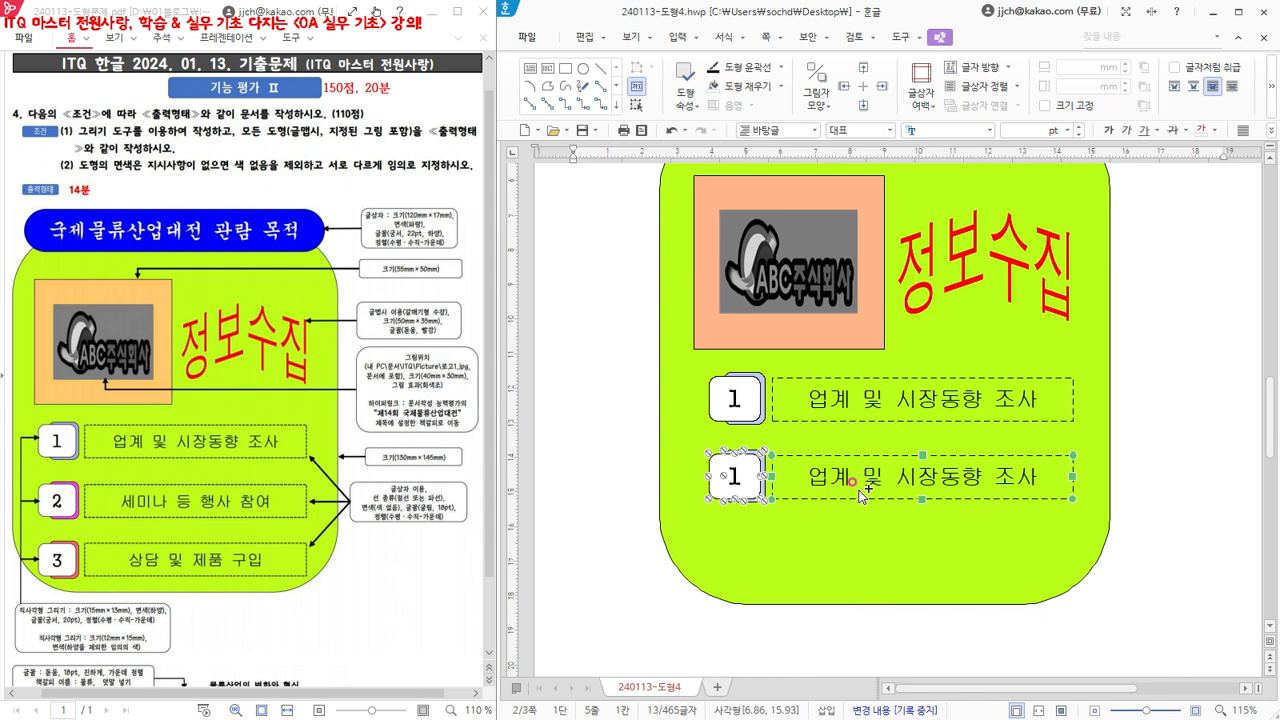
pyautogui.moveTo(860, 495); pyautogui.dragTo(856, 570)
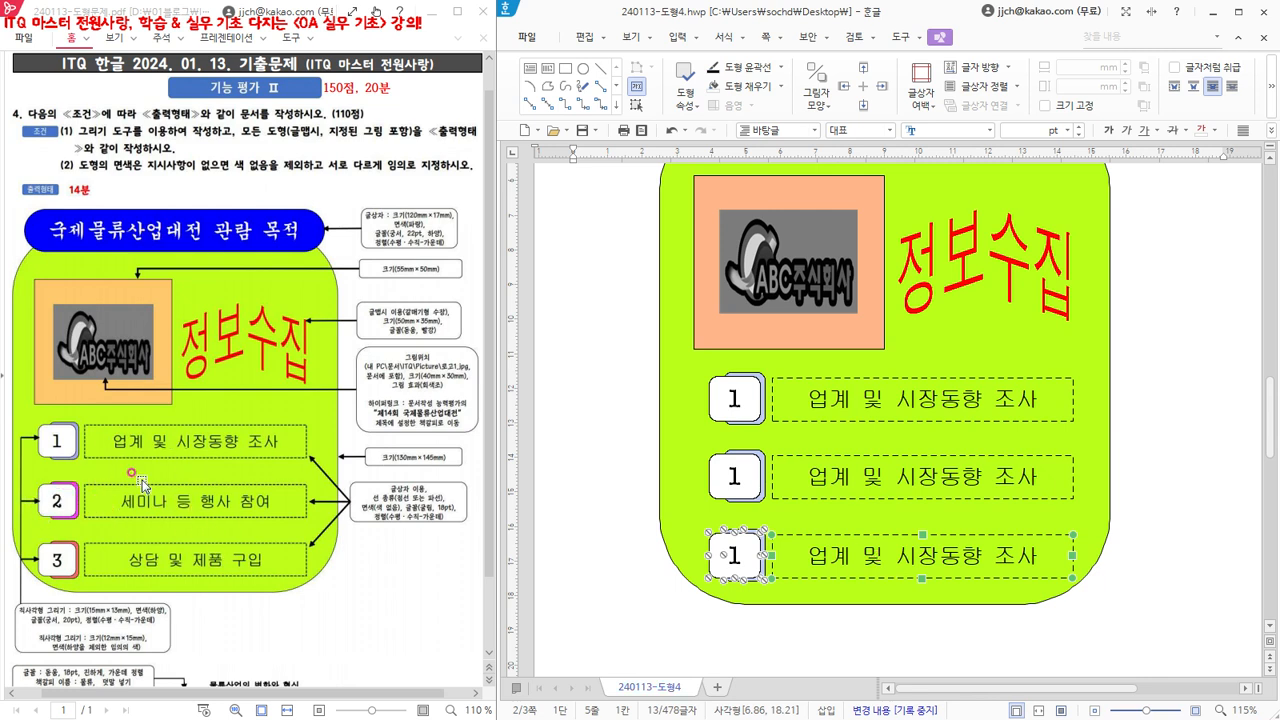
# - Change the number in the second row's white box to 2 and in the third row's white box to 3
pyautogui.click(731, 476)
pyautogui.doubleClick(733, 473)
pyautogui.write('2')
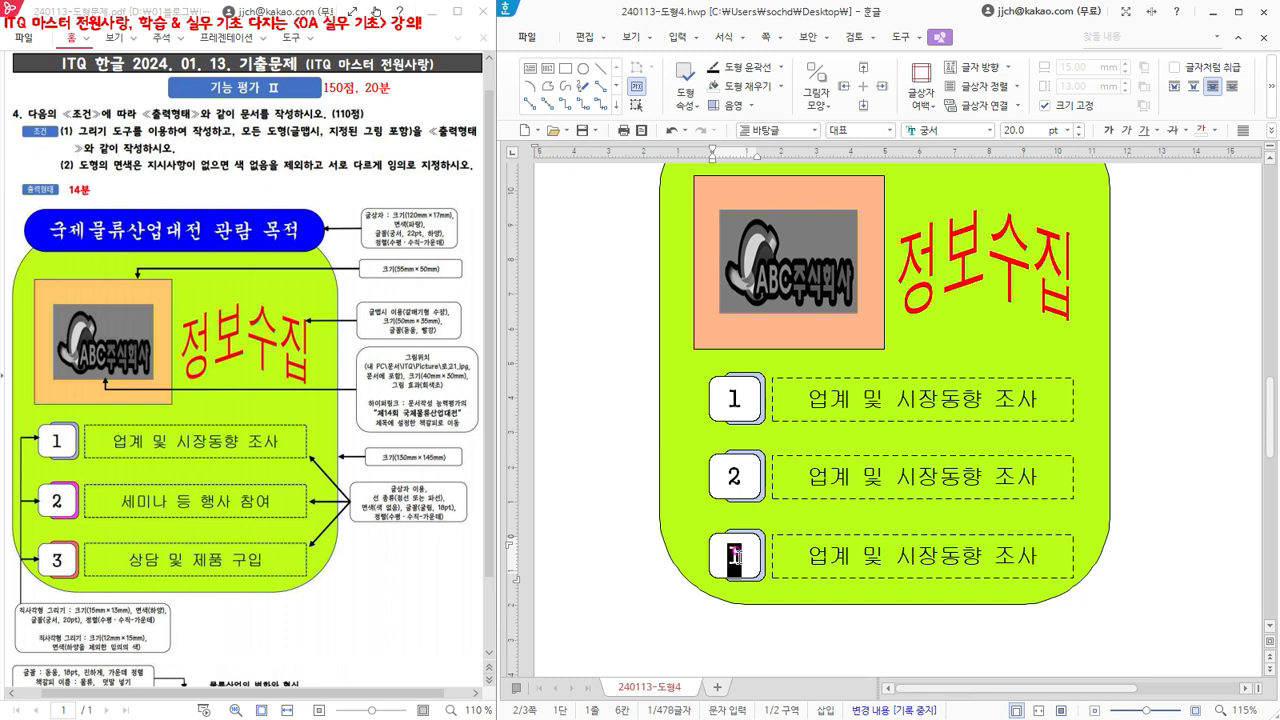
pyautogui.write('3')
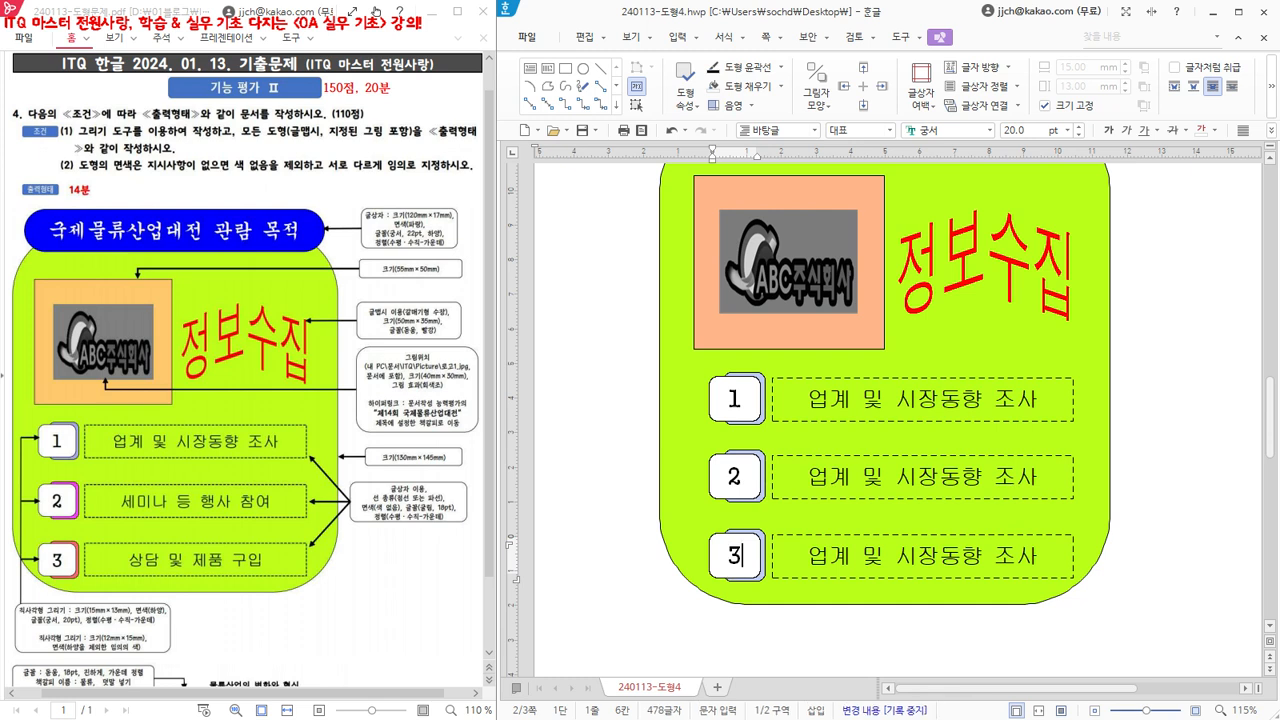
# - Set the fill color (면 색) of the back rounded rectangle behind the number 2 to purple
pyautogui.click(758, 446)
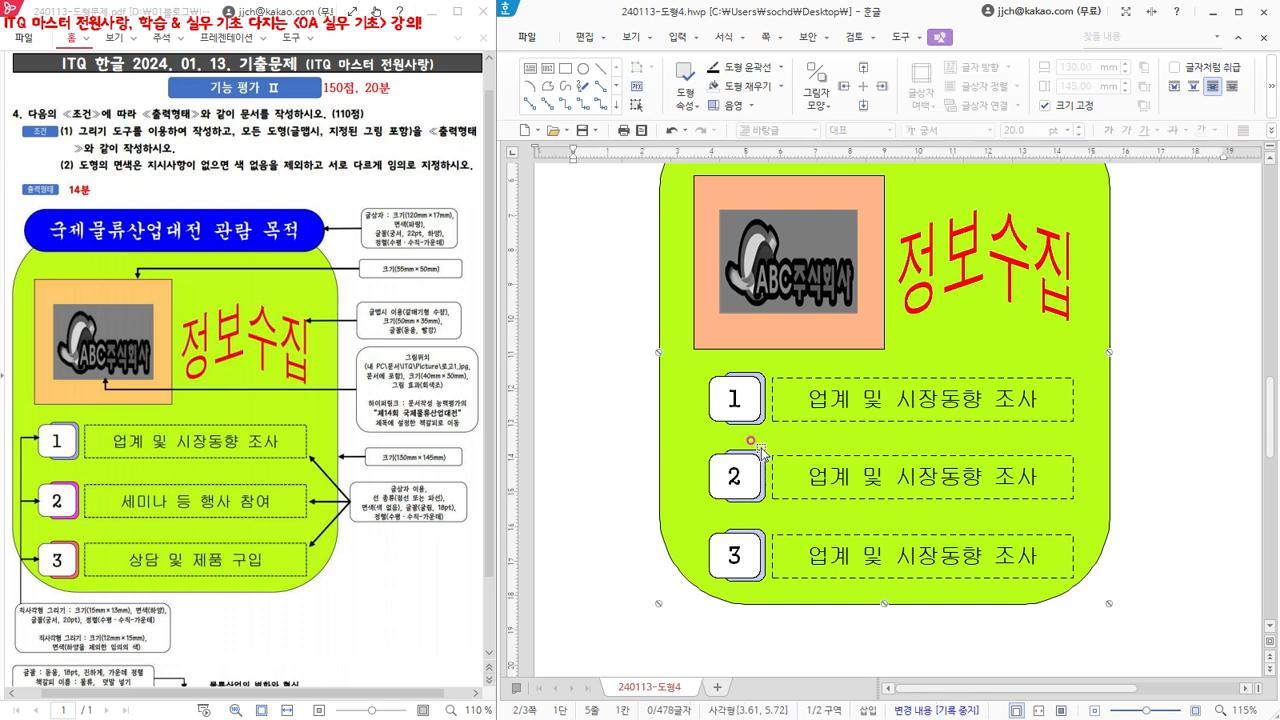
pyautogui.click(760, 450)
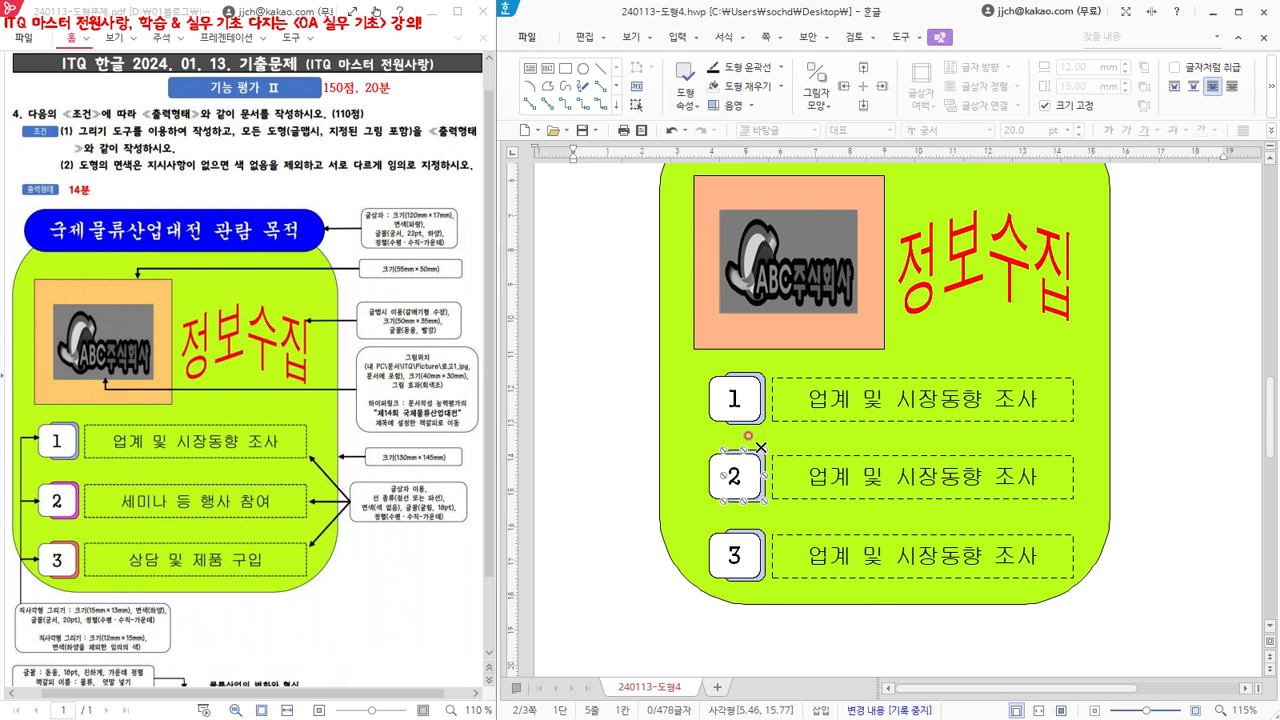
pyautogui.doubleClick(760, 447)
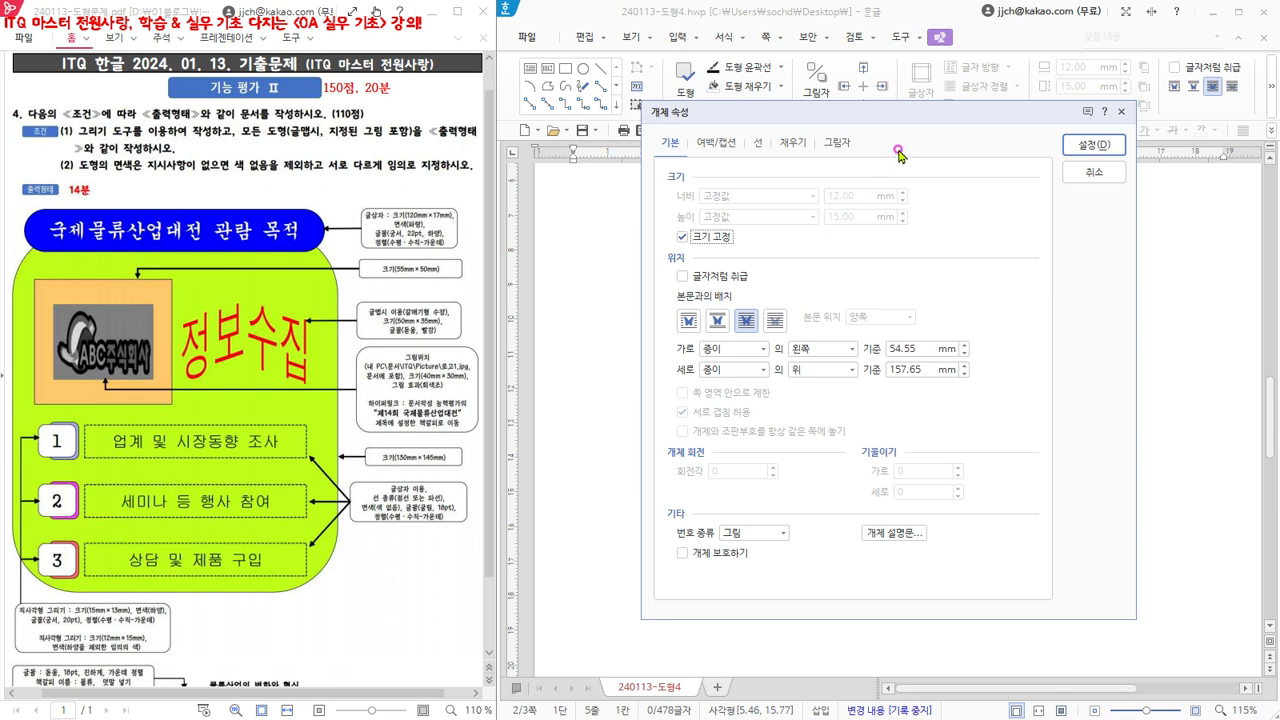
pyautogui.moveTo(937, 117); pyautogui.dragTo(1062, 120)
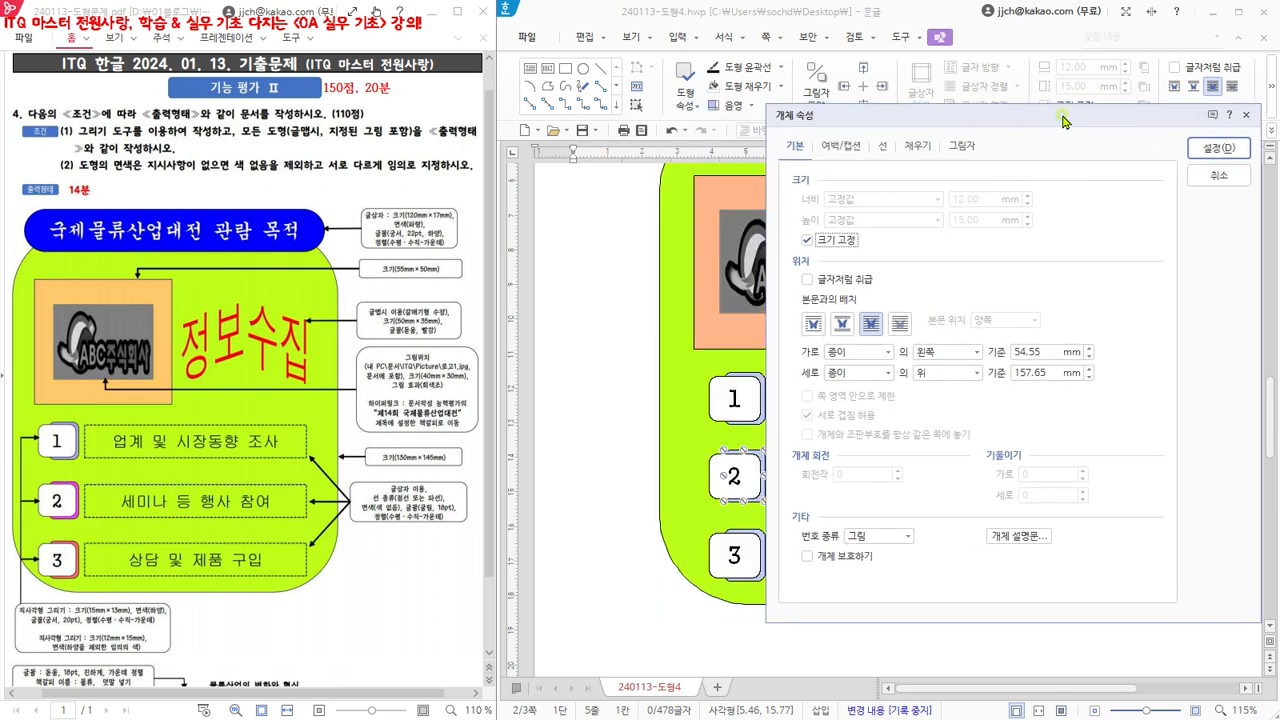
pyautogui.click(916, 150)
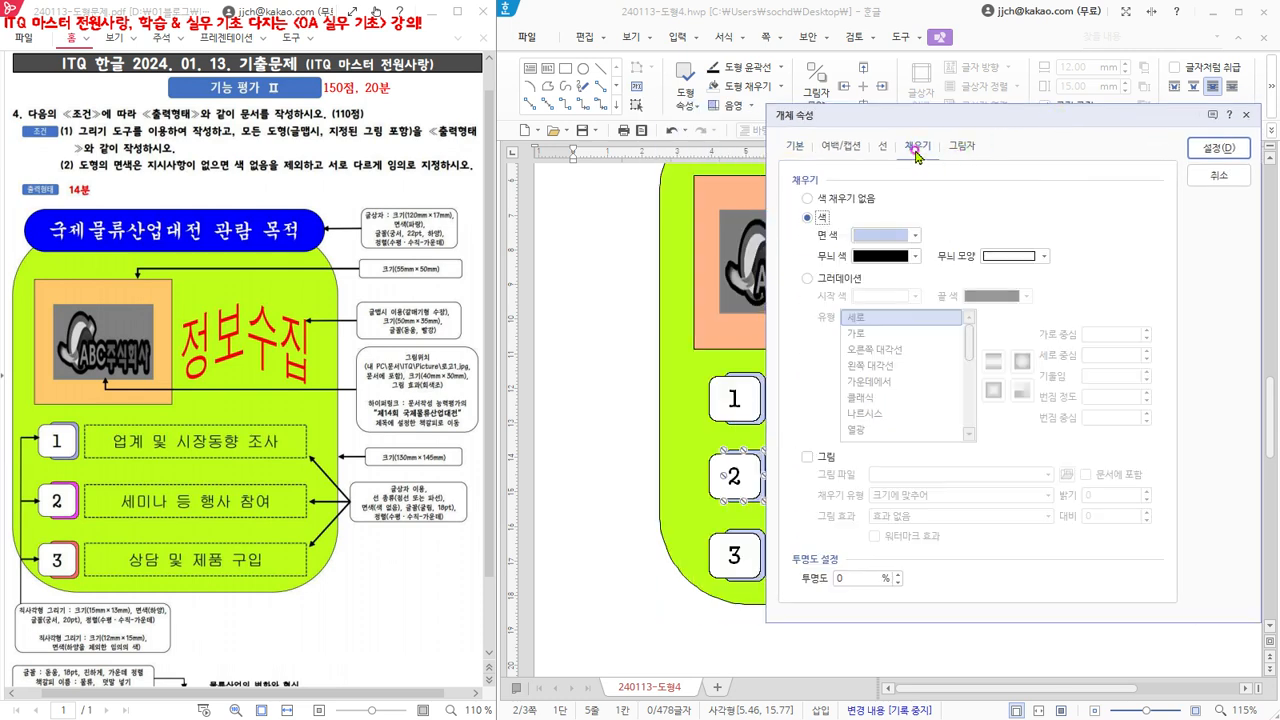
pyautogui.click(868, 242)
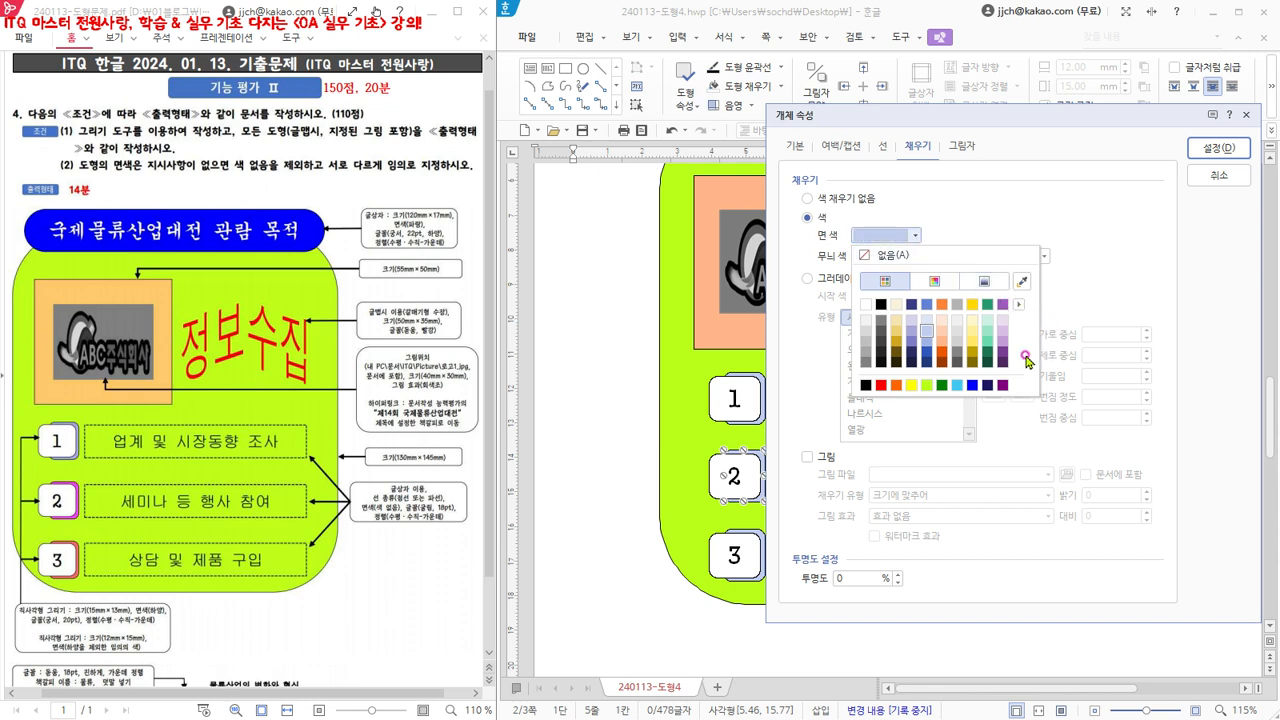
pyautogui.click(1002, 305)
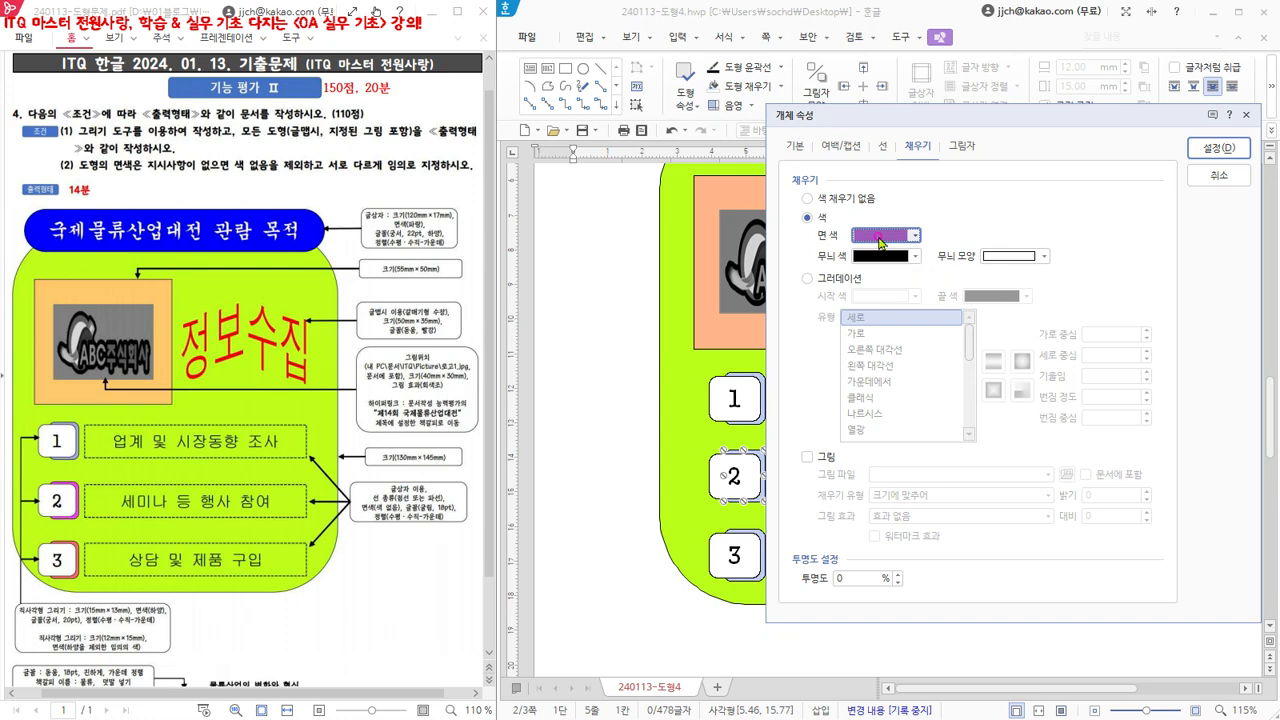
pyautogui.click(1213, 149)
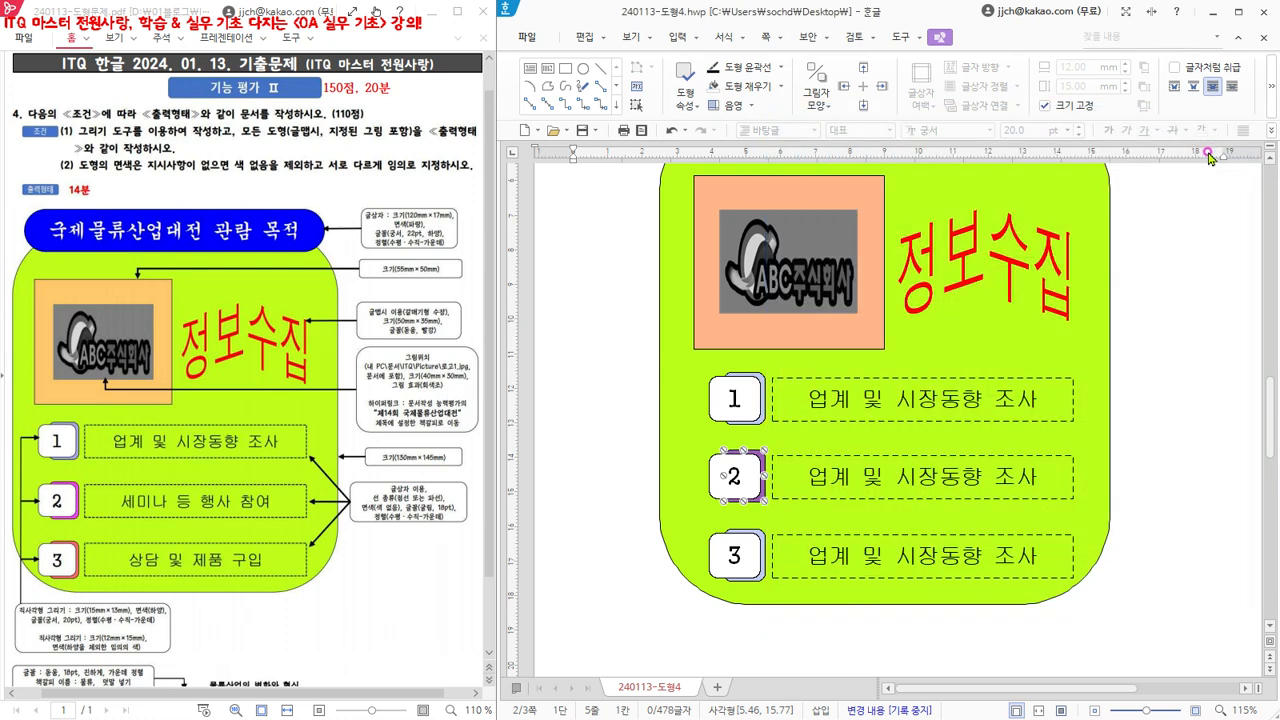
# - Fill the back rounded rectangle behind the number 3 with orange (주황, RGB 255,102,0)
pyautogui.click(762, 532)
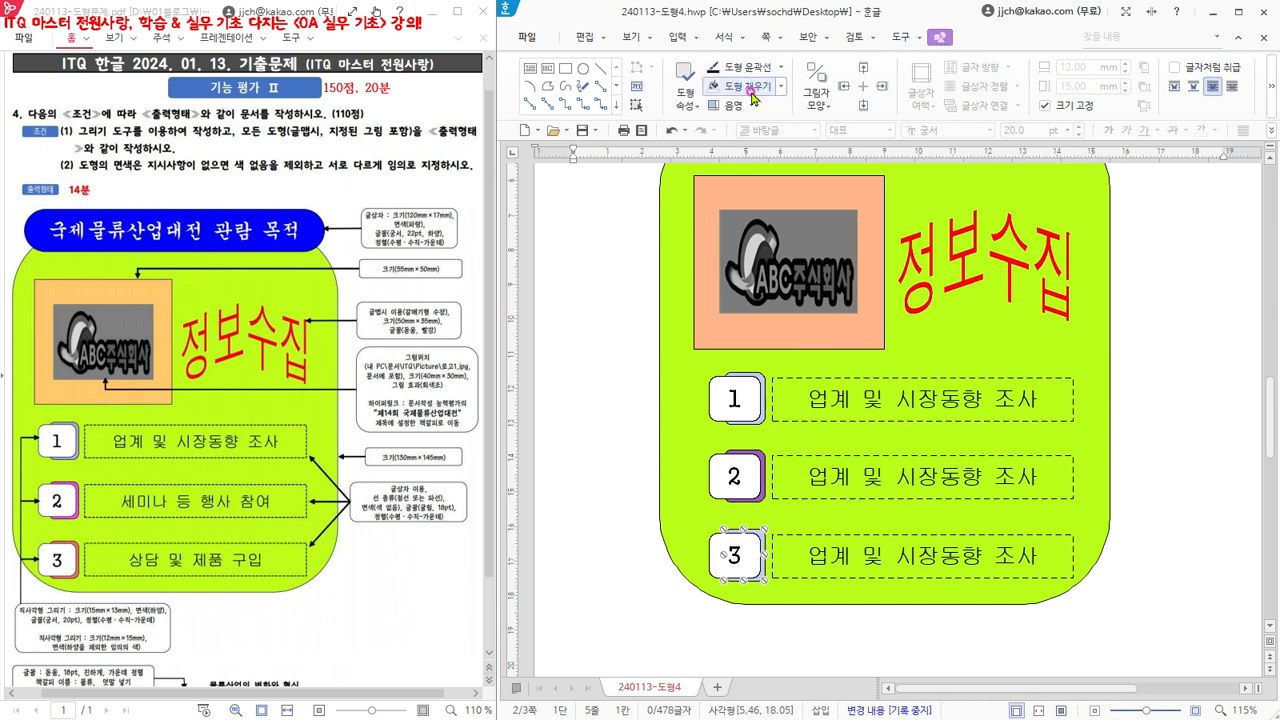
pyautogui.click(783, 88)
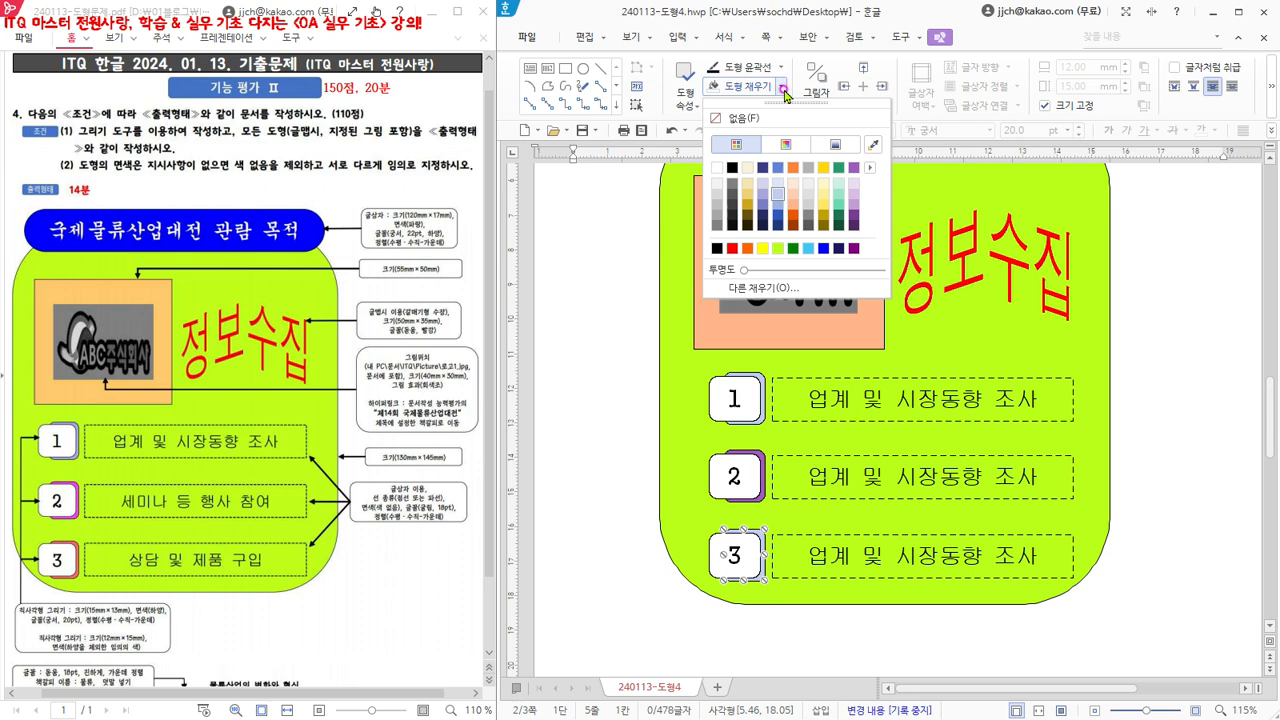
pyautogui.click(748, 252)
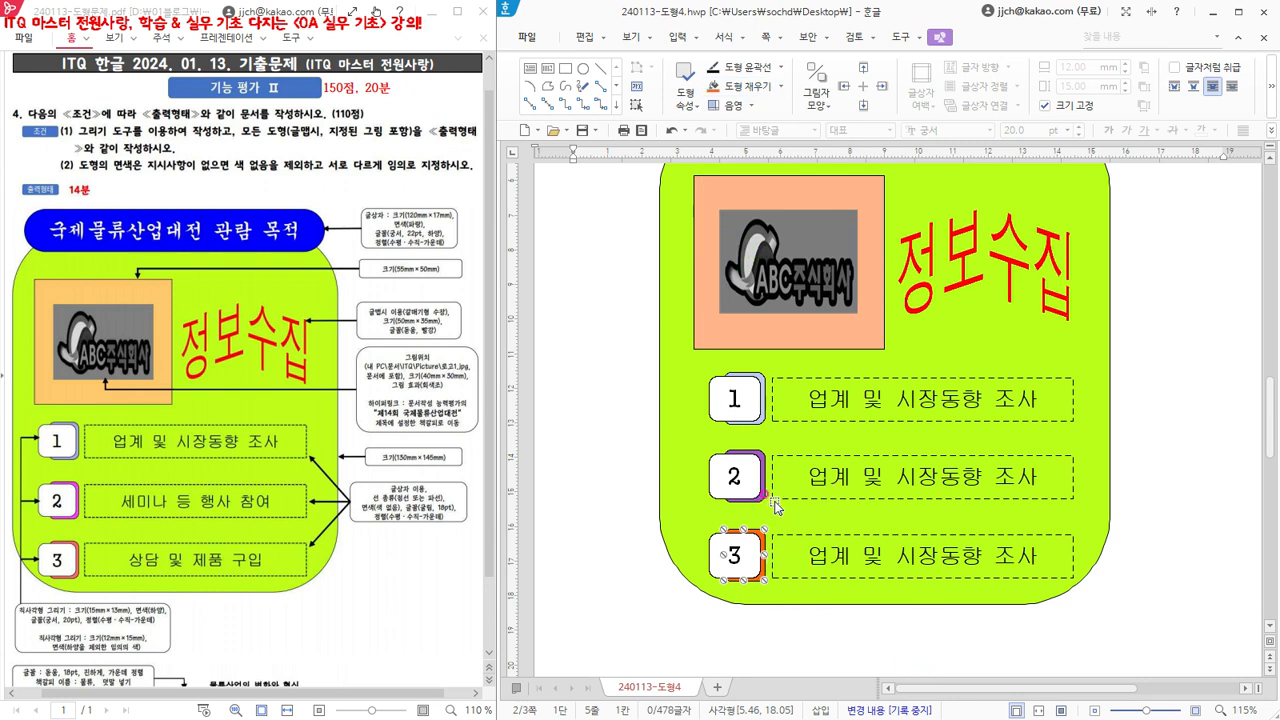
# - Replace the text in the second row's dashed text box with "세미나 등 행사 참여"
pyautogui.click(891, 476)
pyautogui.moveTo(808, 476); pyautogui.dragTo(1040, 474)
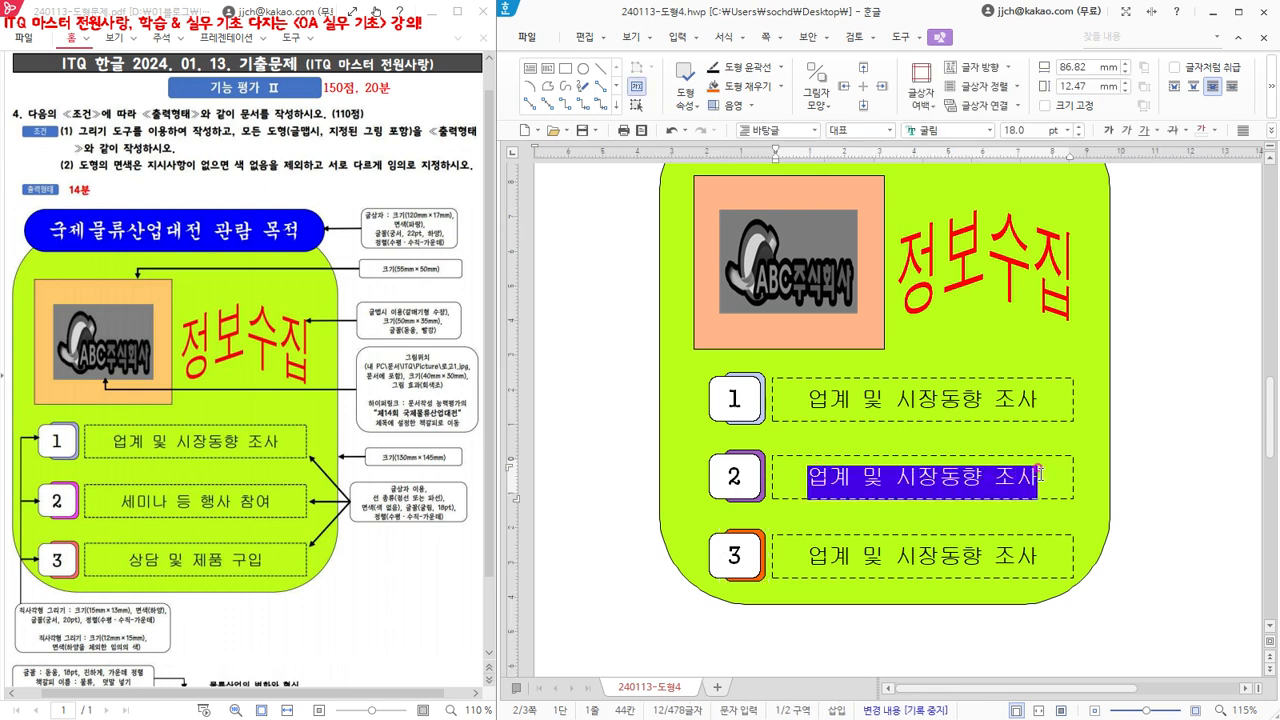
pyautogui.write('세미나 ㄷ등 행사 참여')
# - Replace the text in the third row's dashed text box with "상담 및 제품 구입"
pyautogui.click(886, 556)
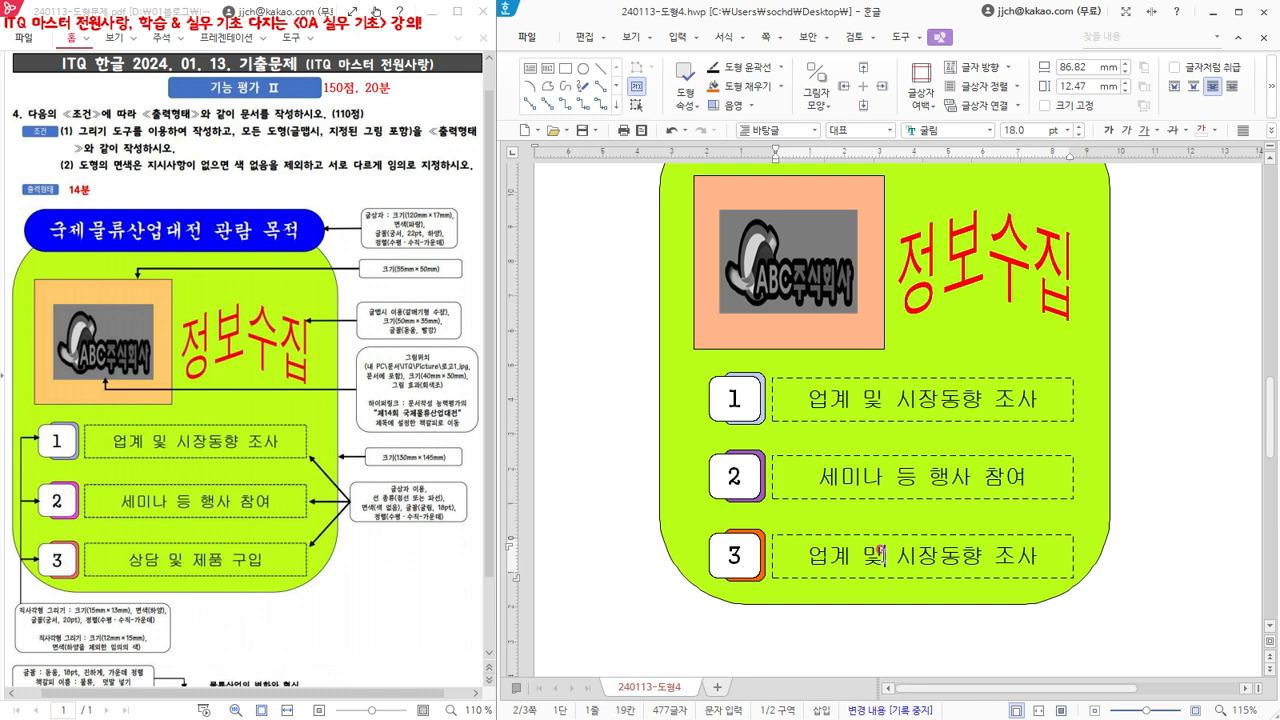
pyautogui.tripleClick(880, 553)
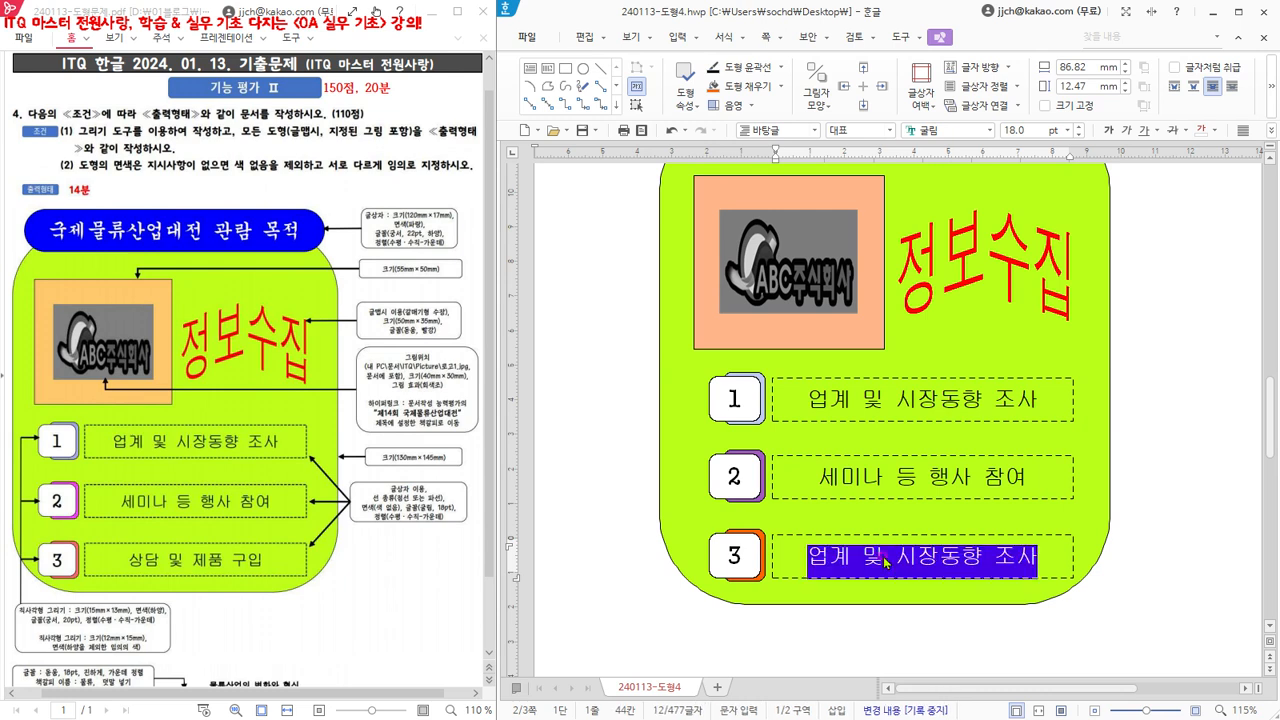
pyautogui.write('상ㄷ')
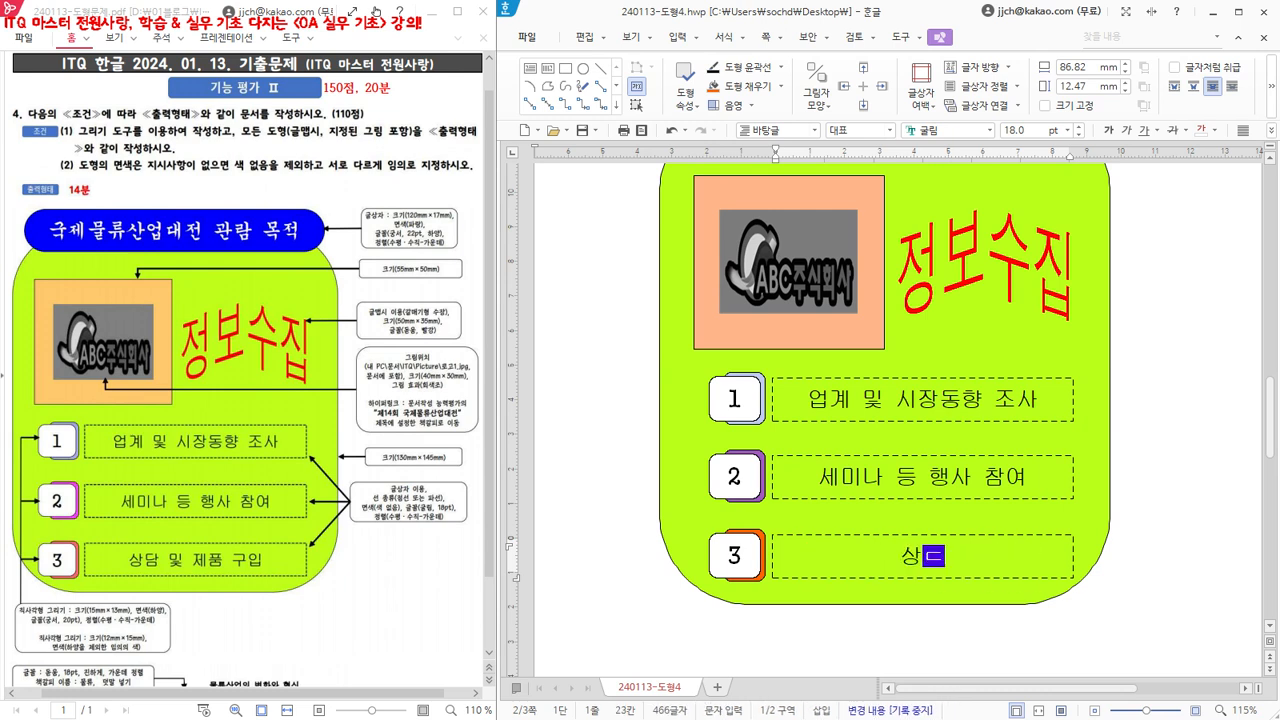
pyautogui.write(' 미')
pyautogui.write(' 제품')
pyautogui.write(' 구이')
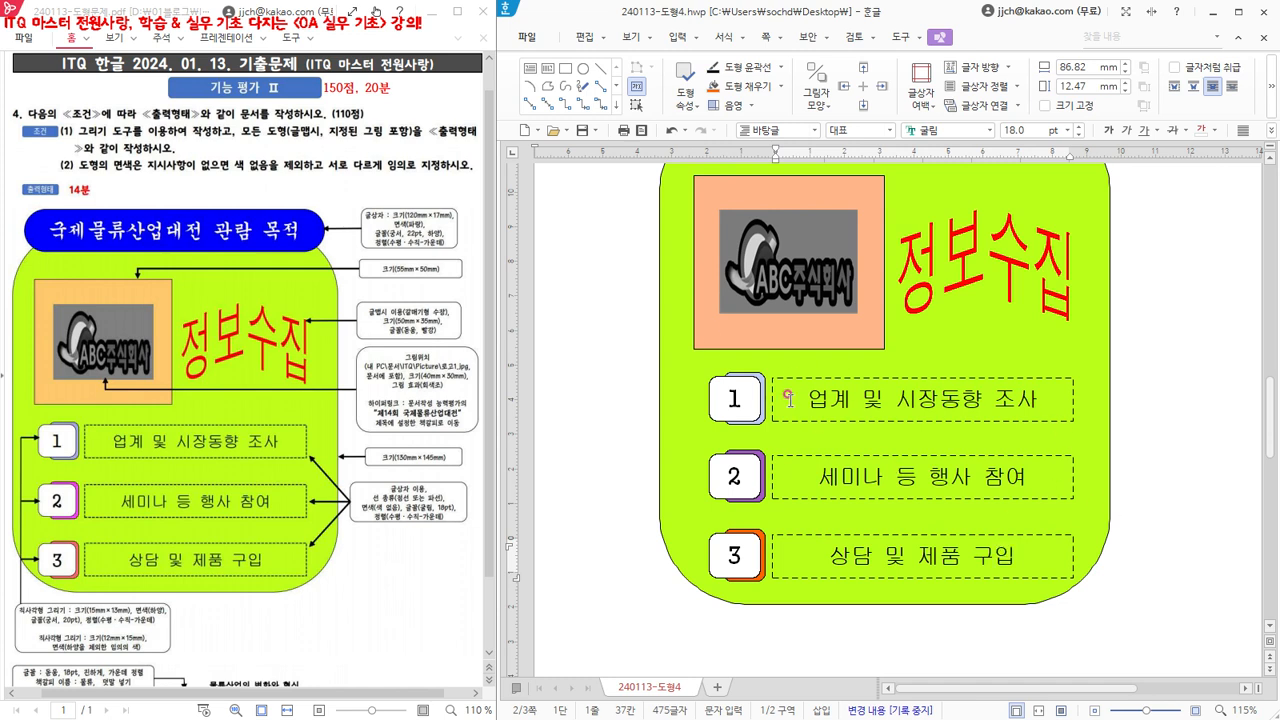
# - Leave text box editing and save the document under the new name 240113-도형5.hwp in the desktop folder (바탕 화면)
pyautogui.click(587, 252)
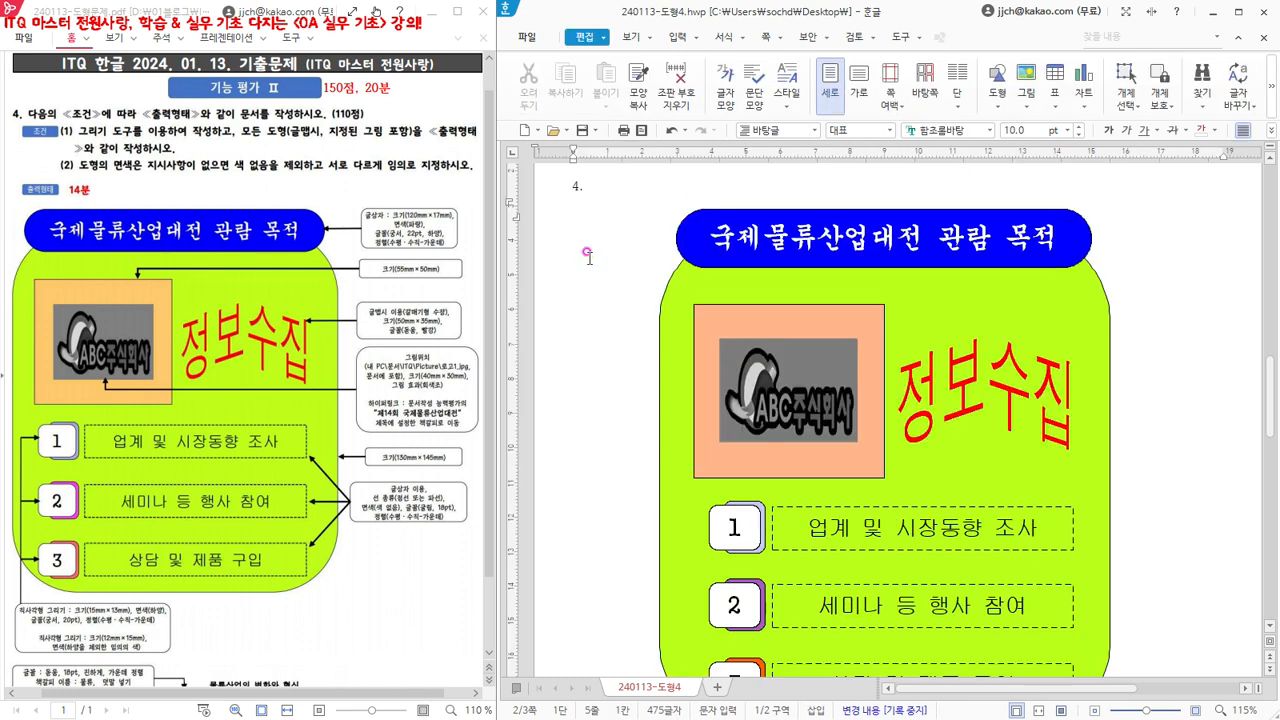
pyautogui.scroll(-1, 589, 257)
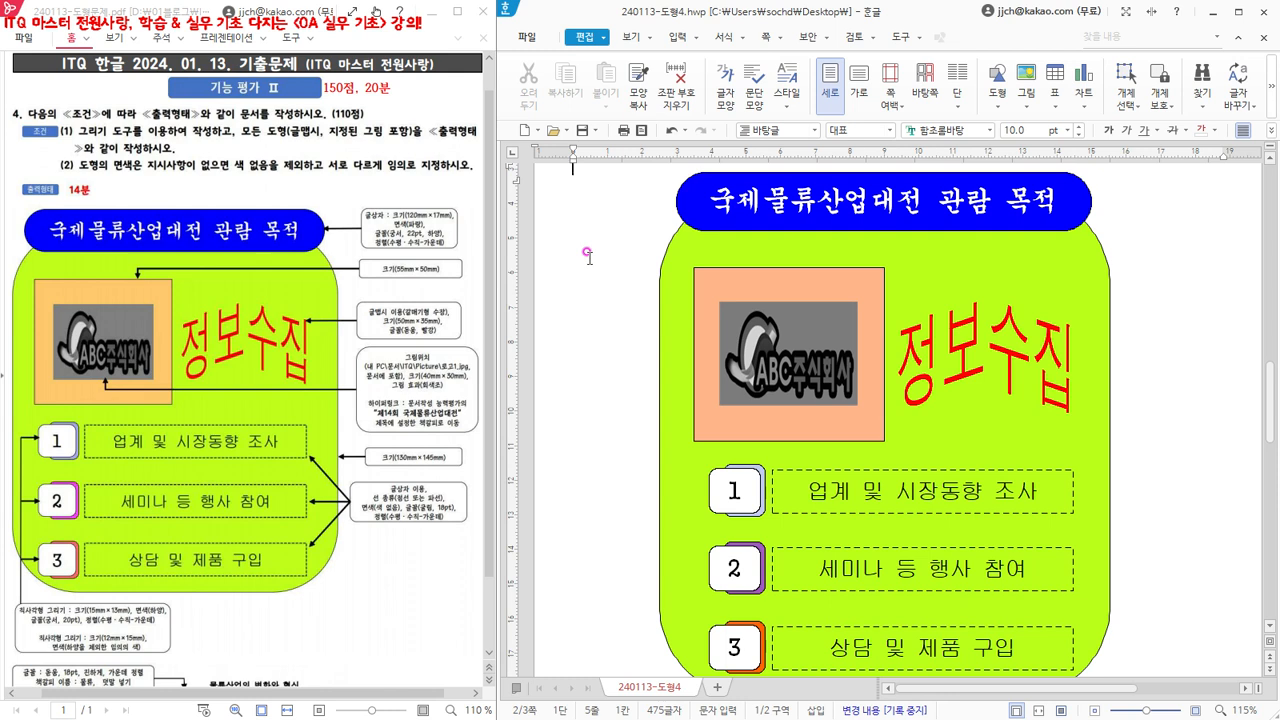
pyautogui.click(528, 38)
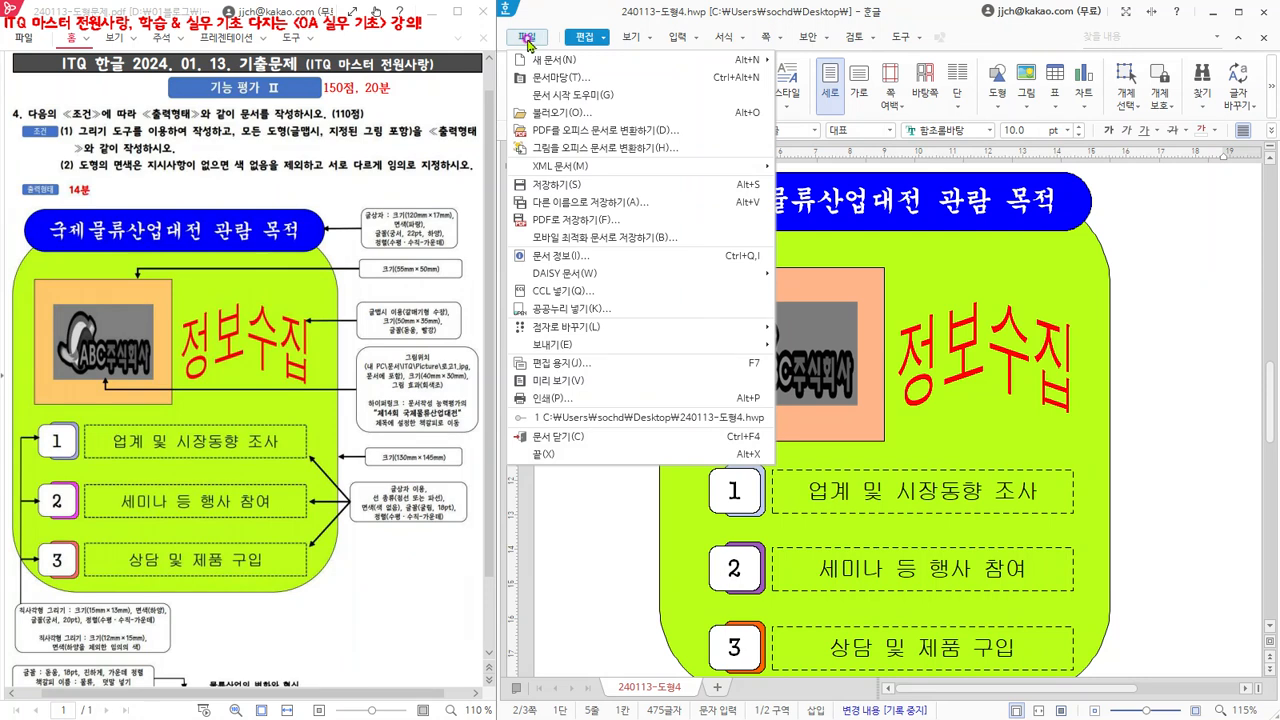
pyautogui.click(597, 203)
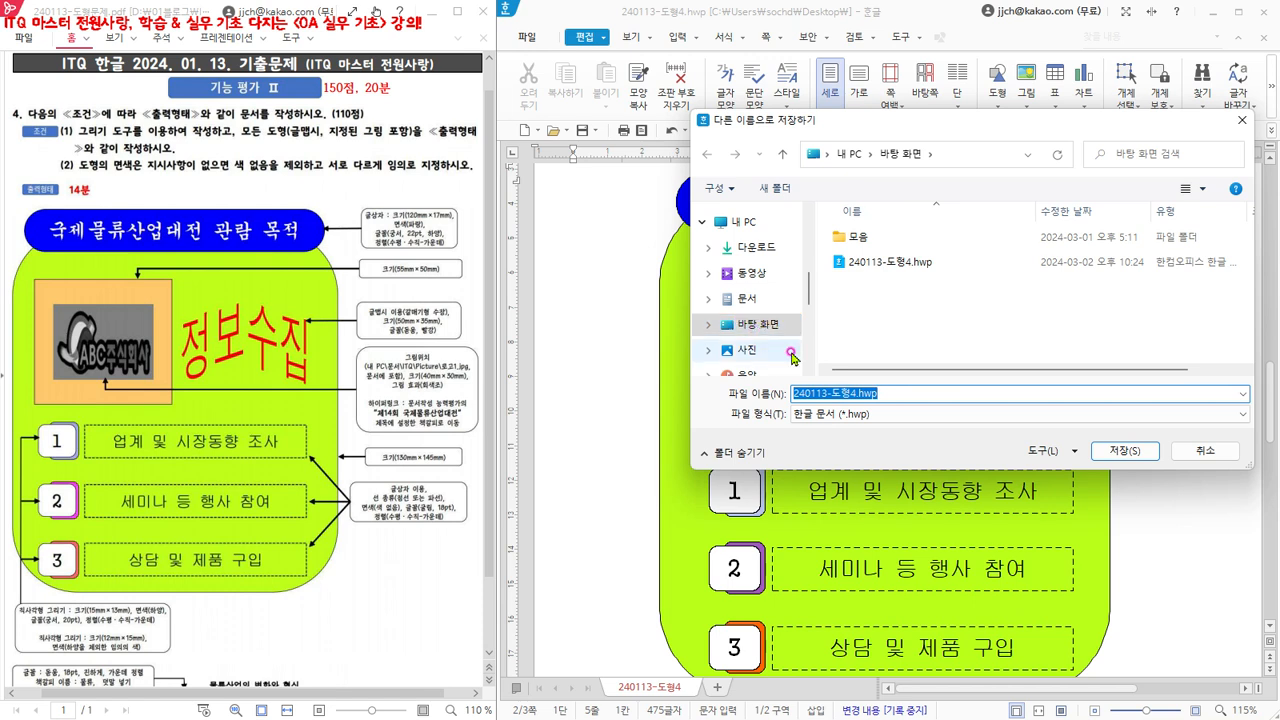
pyautogui.click(838, 393)
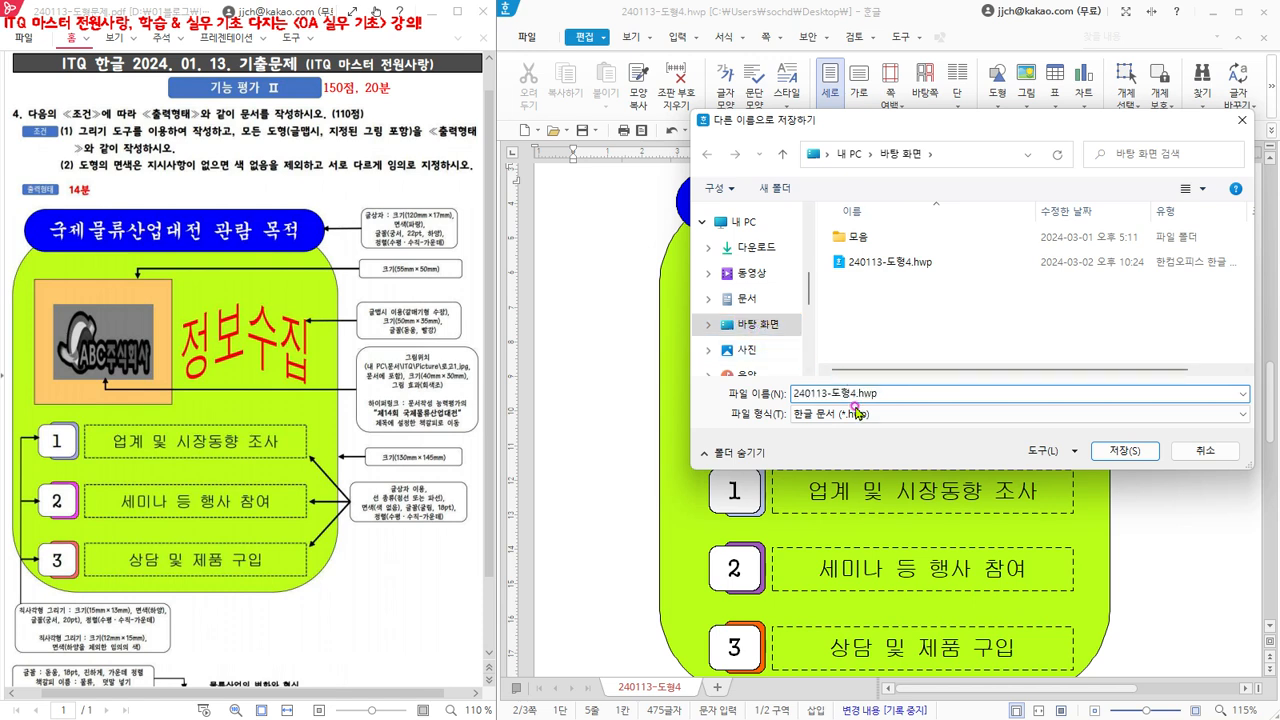
pyautogui.press('BackSpace')
pyautogui.click(1122, 451)
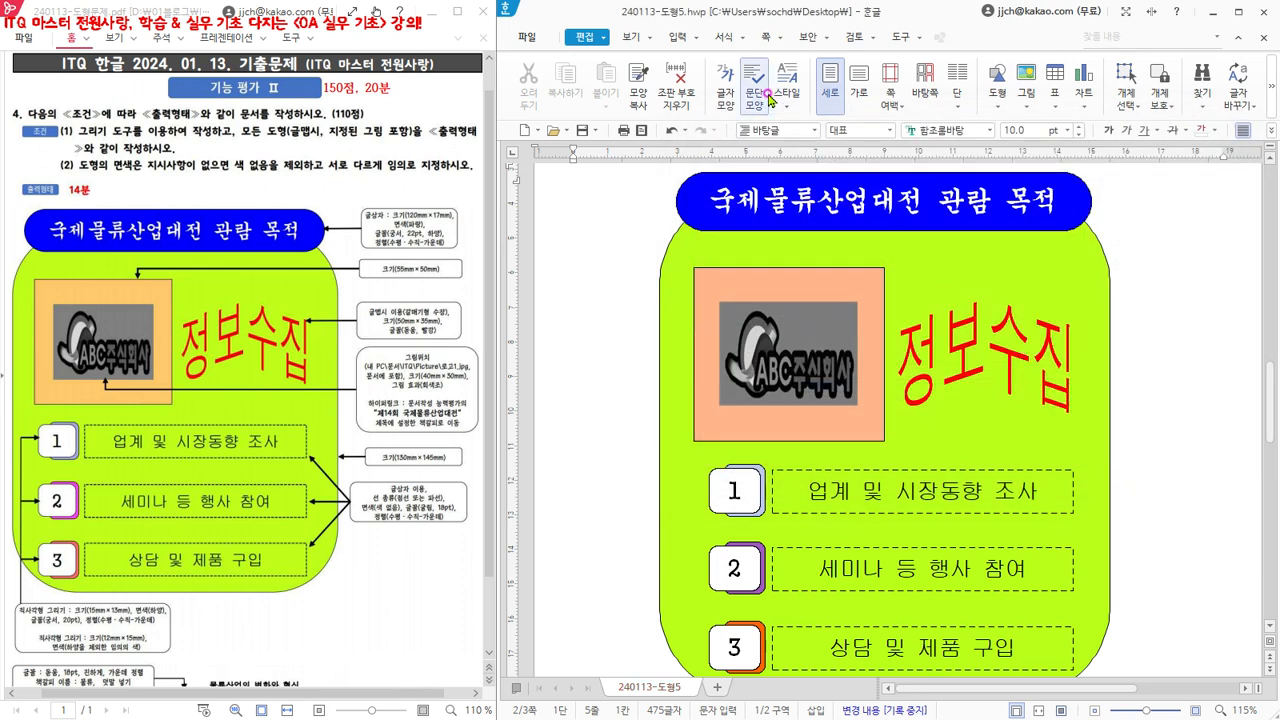